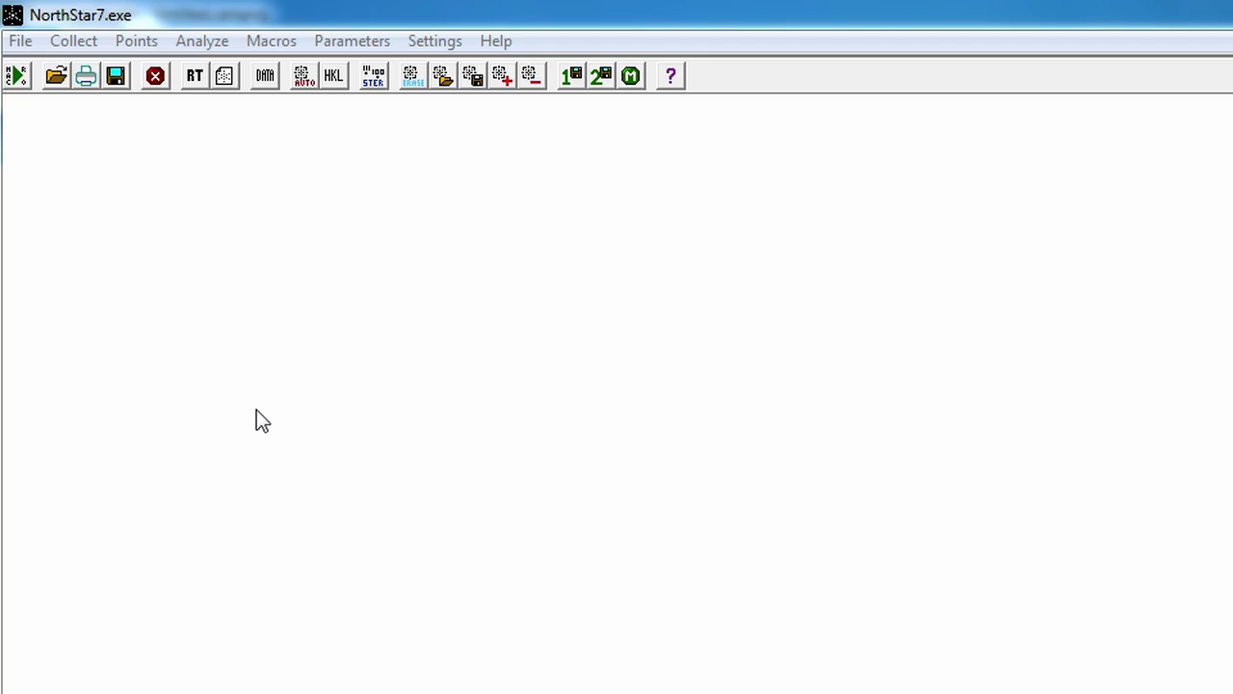
Step: Preview the diffraction pattern in the real-time display and collect a new histogram
click(192, 77)
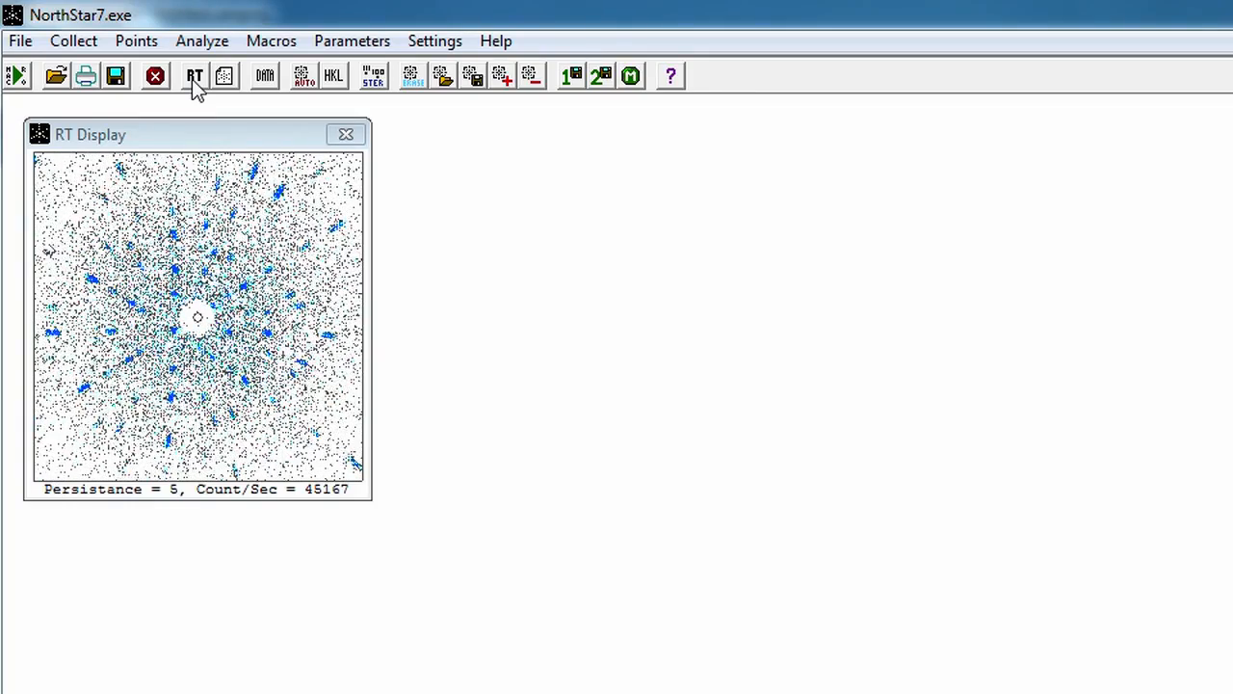
click(347, 135)
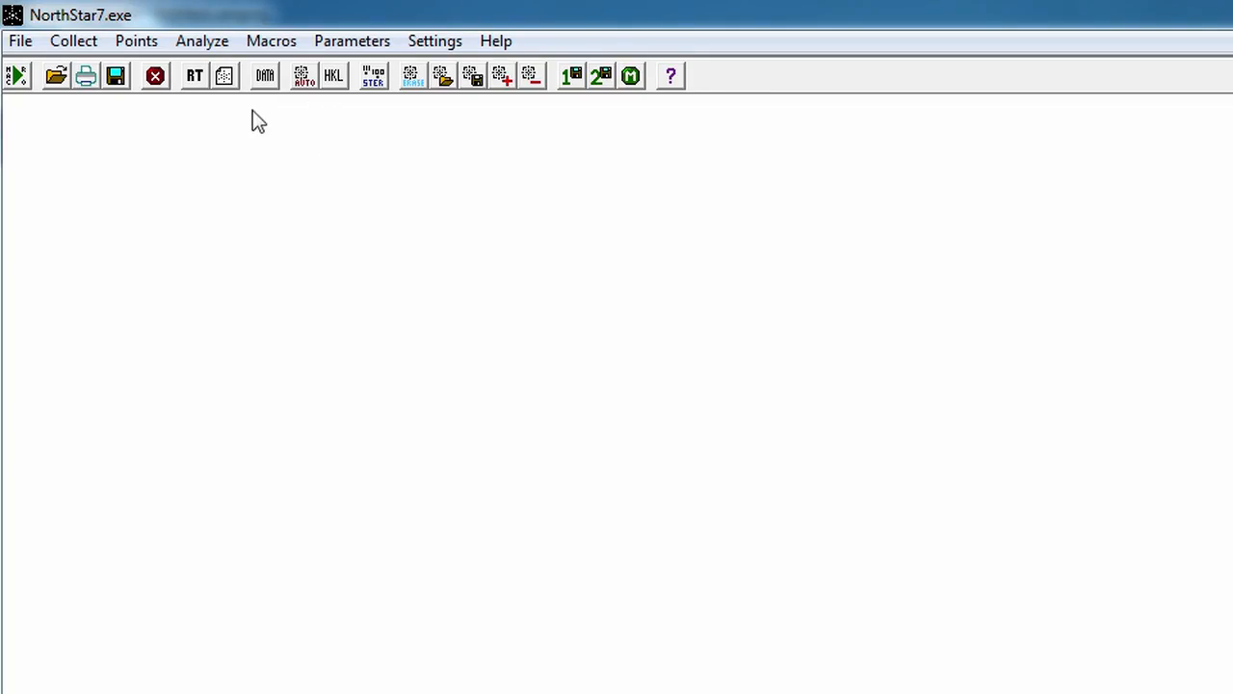
click(227, 84)
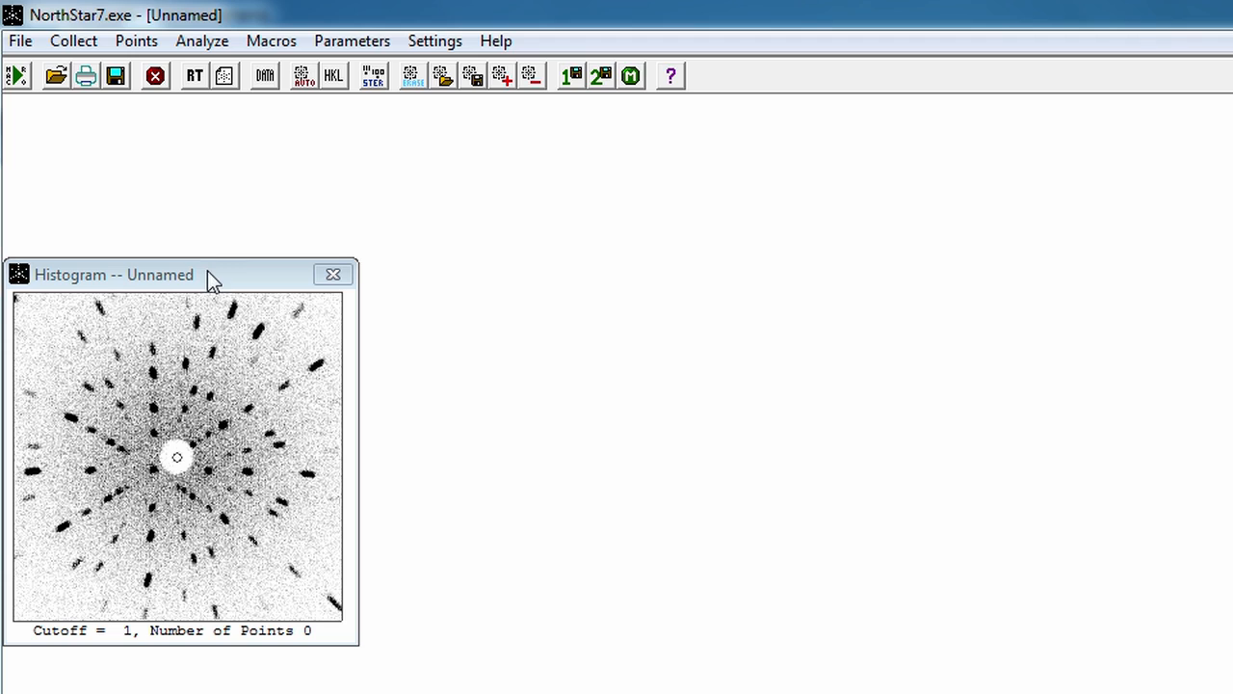
Step: Set the histogram's cutoff to 5, comparing the spot contrast at cutoff levels up to 10
key(Up)
key(Up)
key(Up)
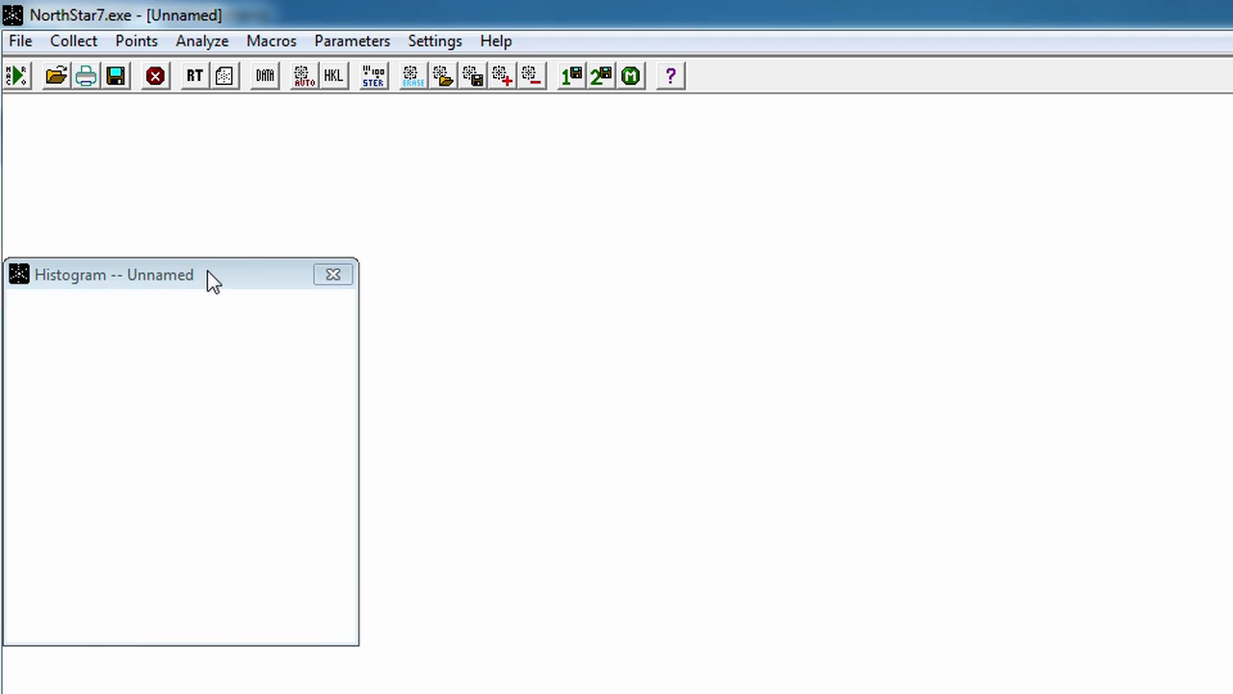
key(Up)
key(Up)
key(Up)
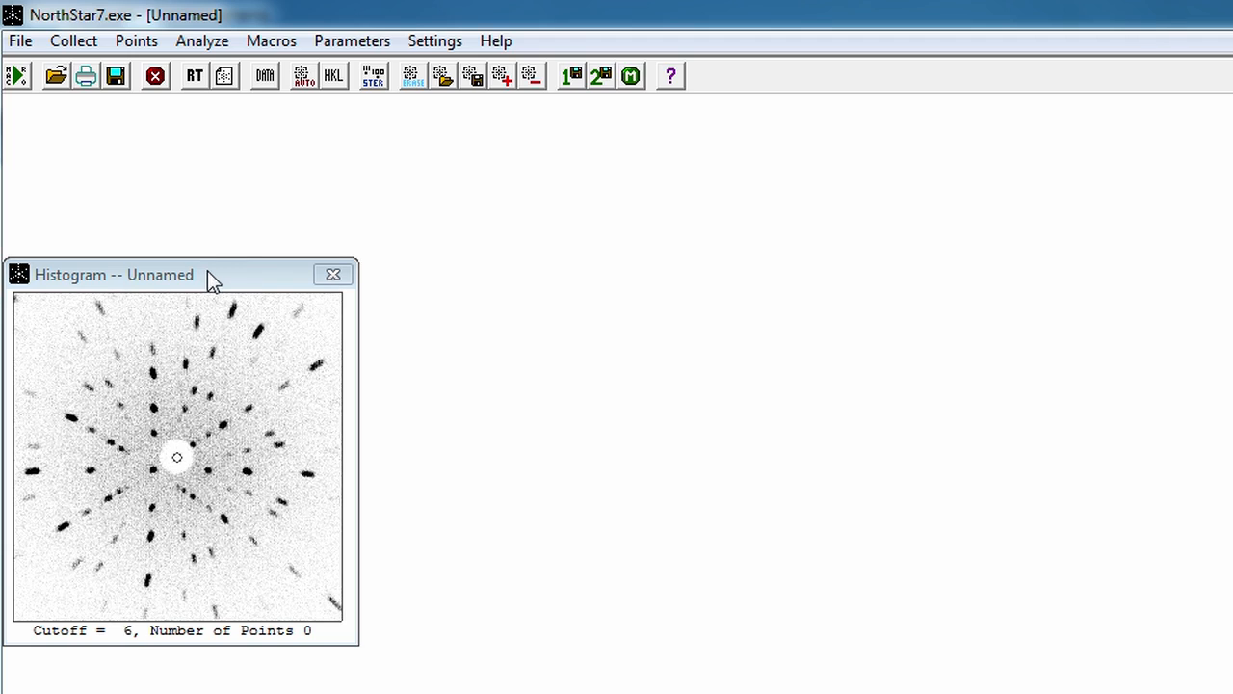
key(Up)
key(Up)
key(Up)
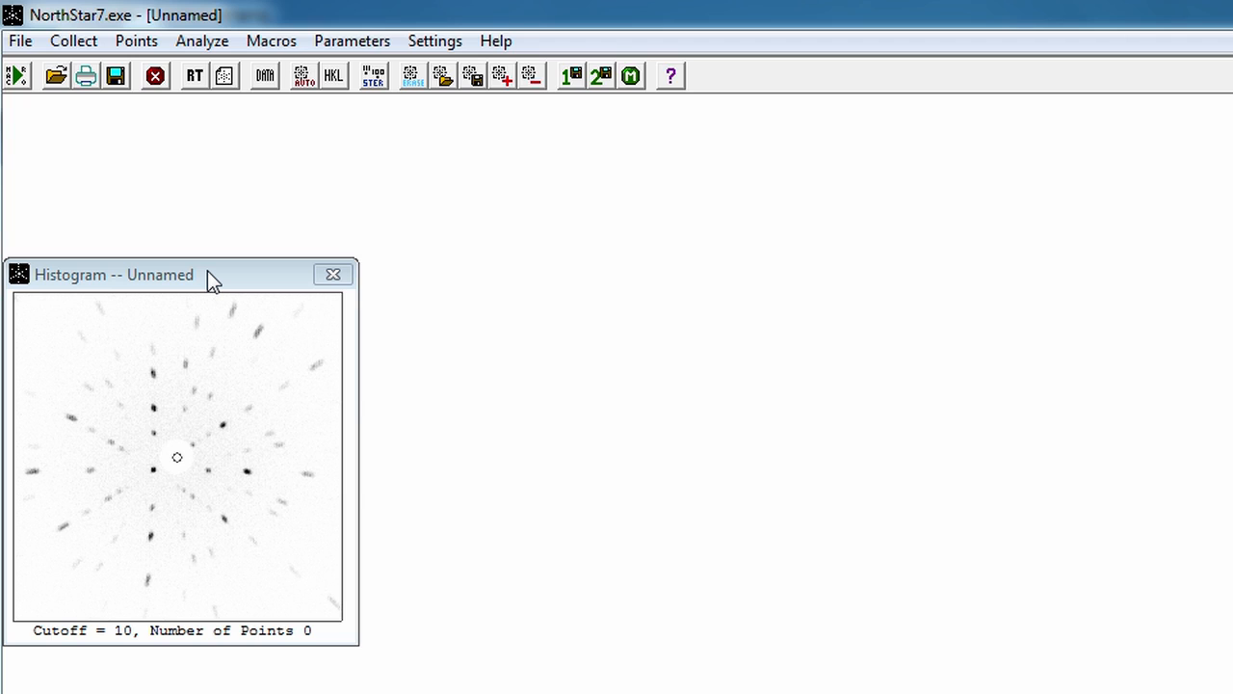
key(Down)
key(Down)
key(Down)
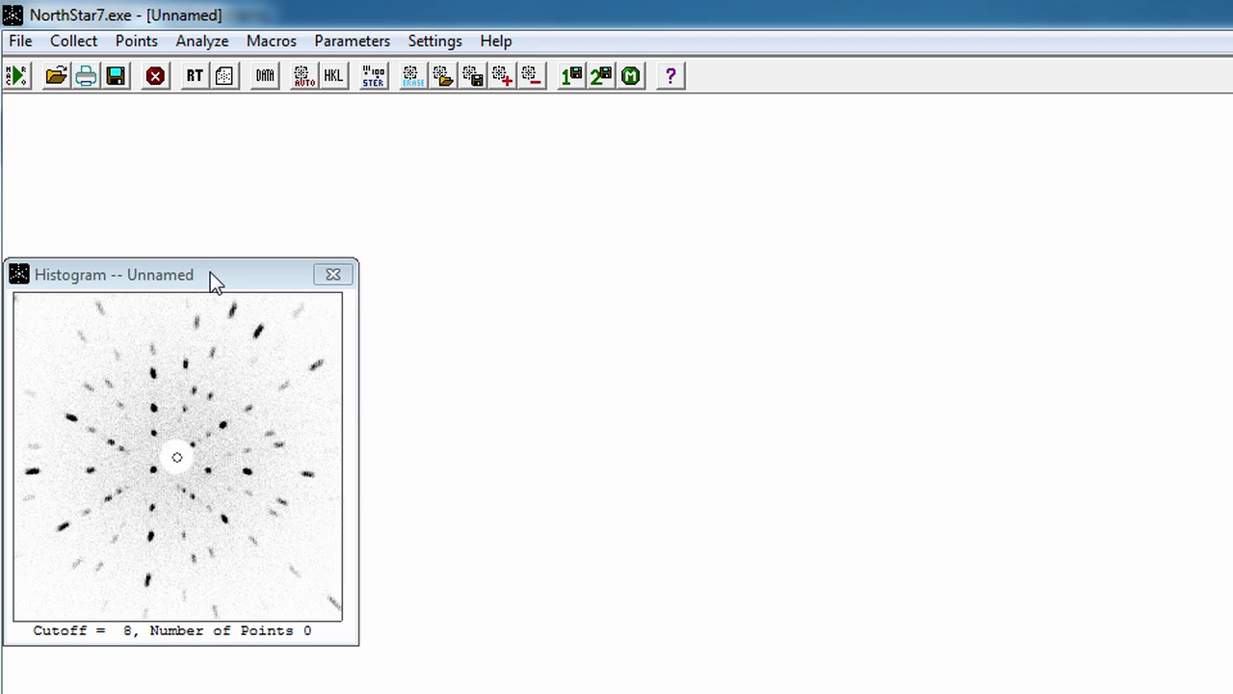
key(Down)
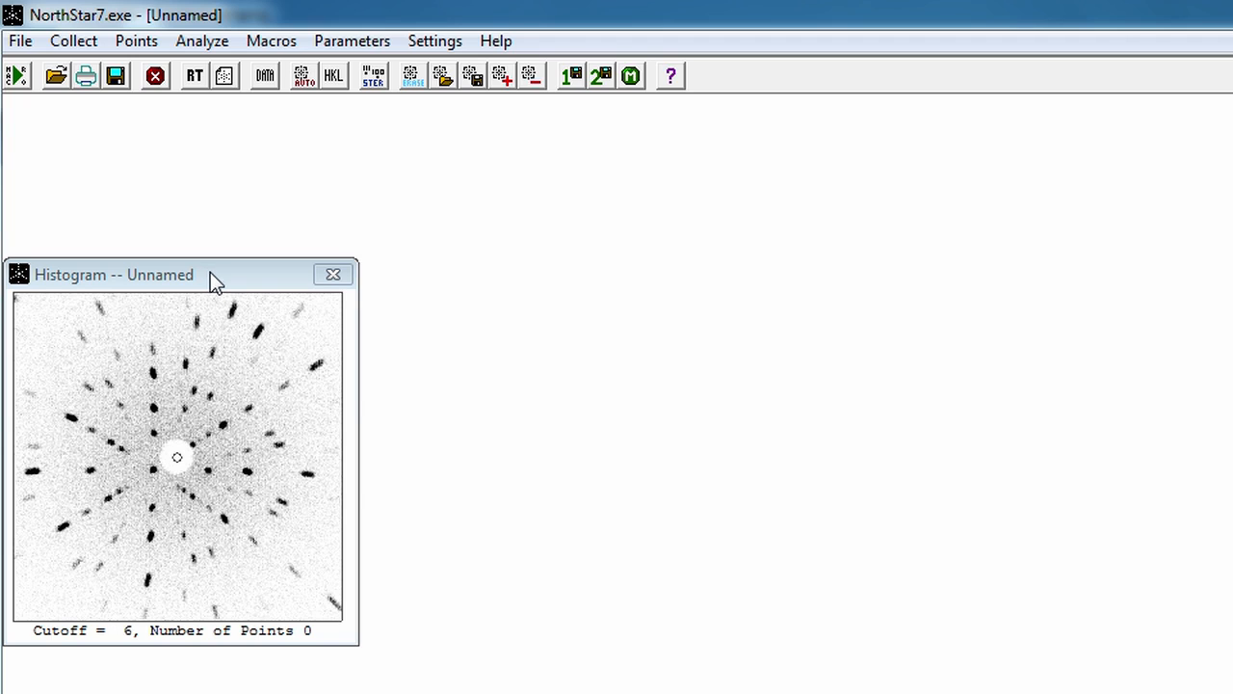
key(Down)
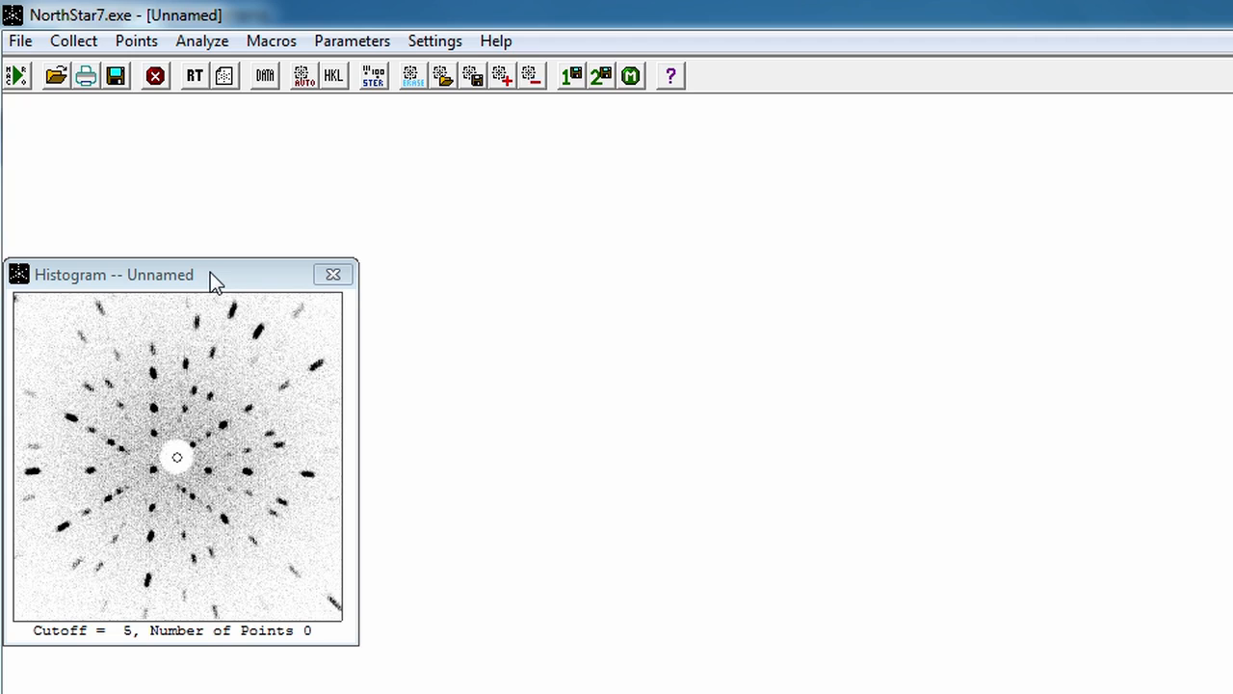
Step: Mark the histogram's diffraction spots automatically and select CaWO4.idx as the indexing file
click(308, 76)
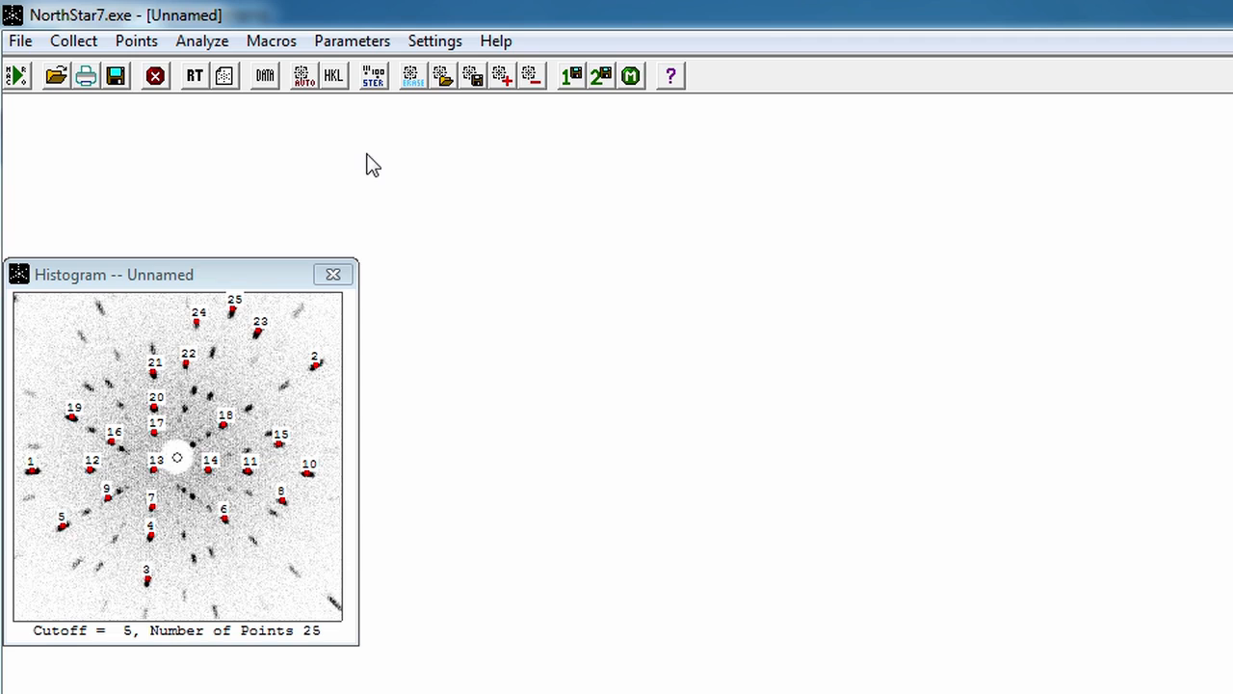
click(22, 43)
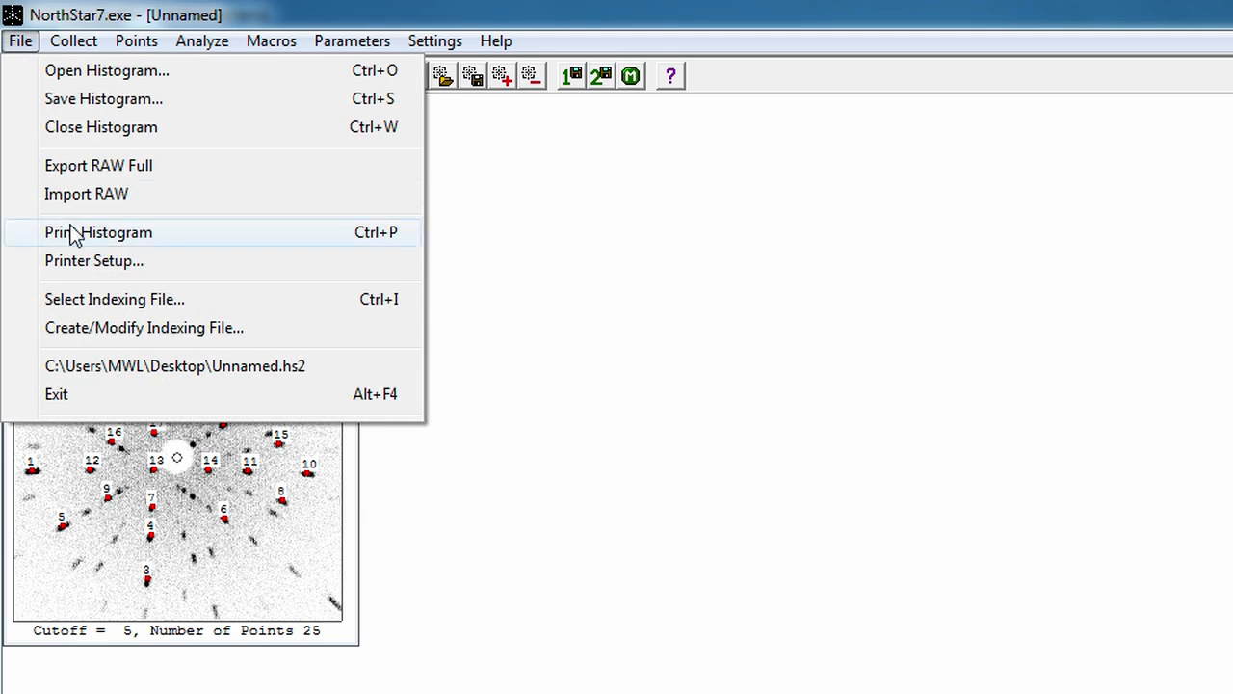
click(99, 305)
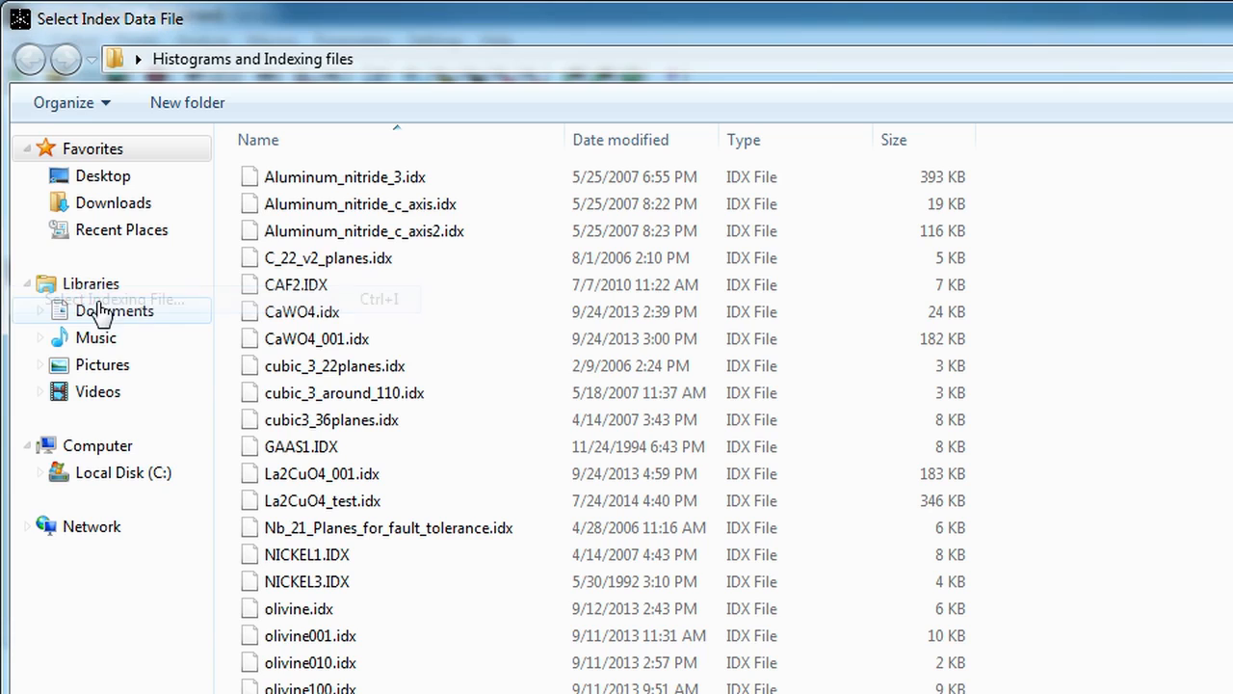
click(295, 315)
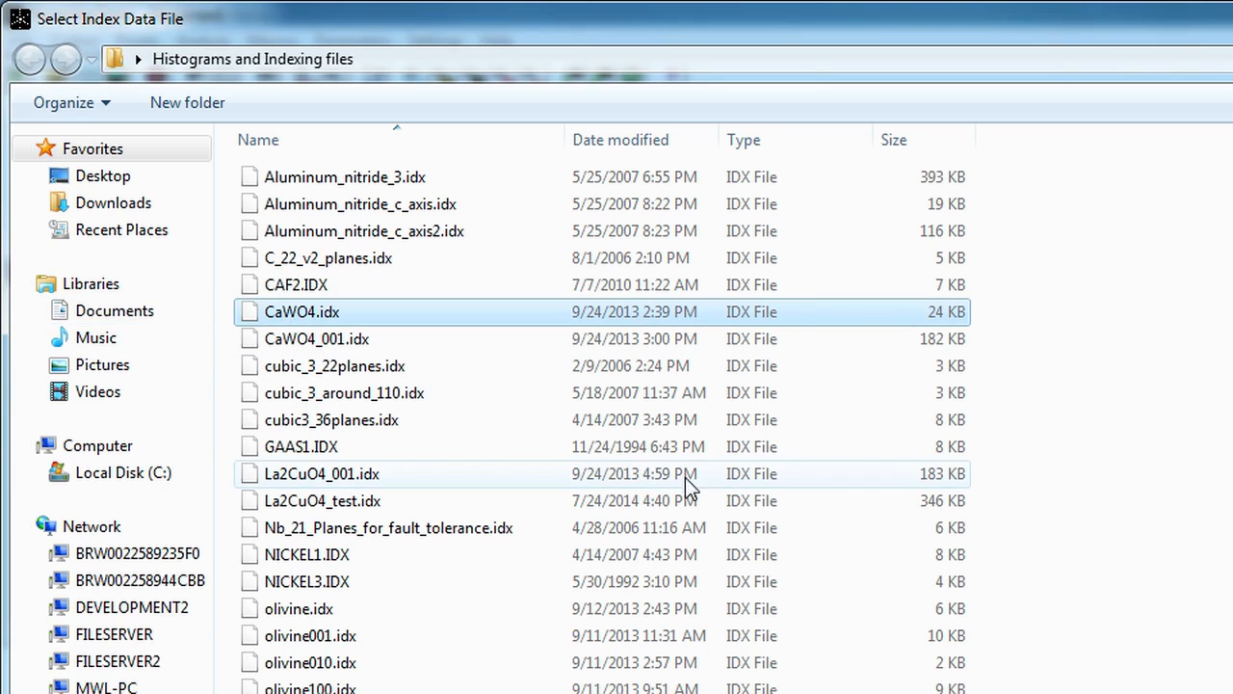
key(Return)
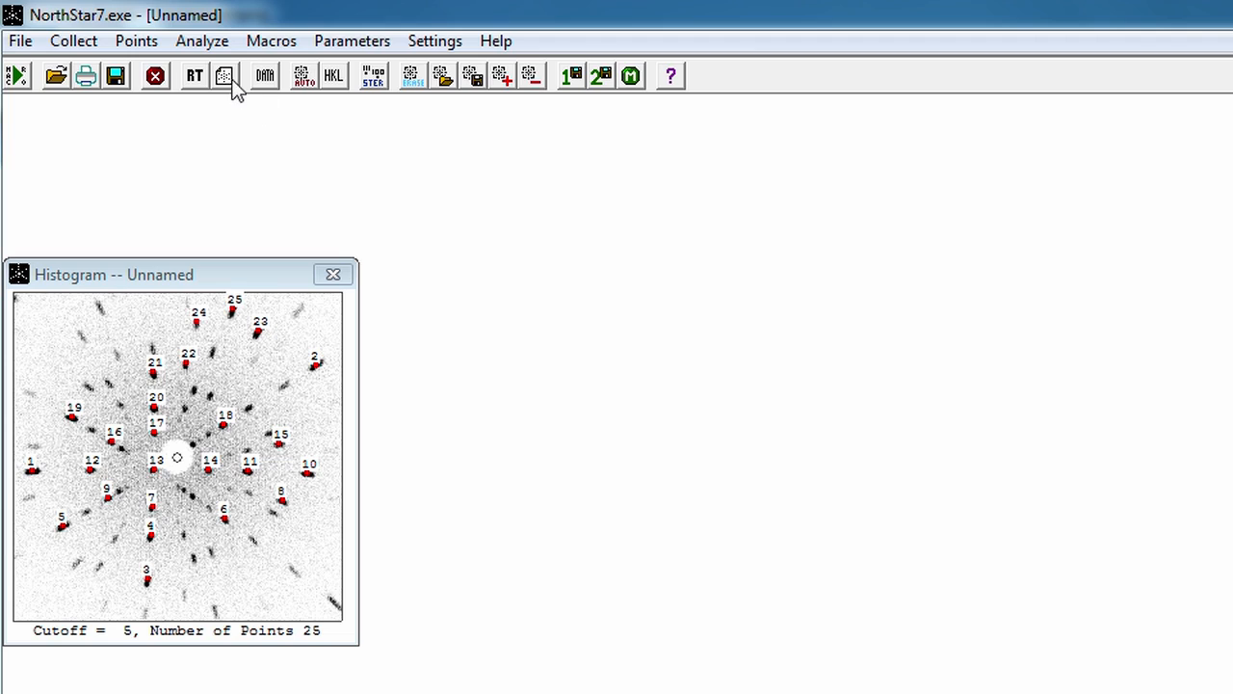
Step: Find the HKL values of the marked points and plot the stereographic projection
click(332, 77)
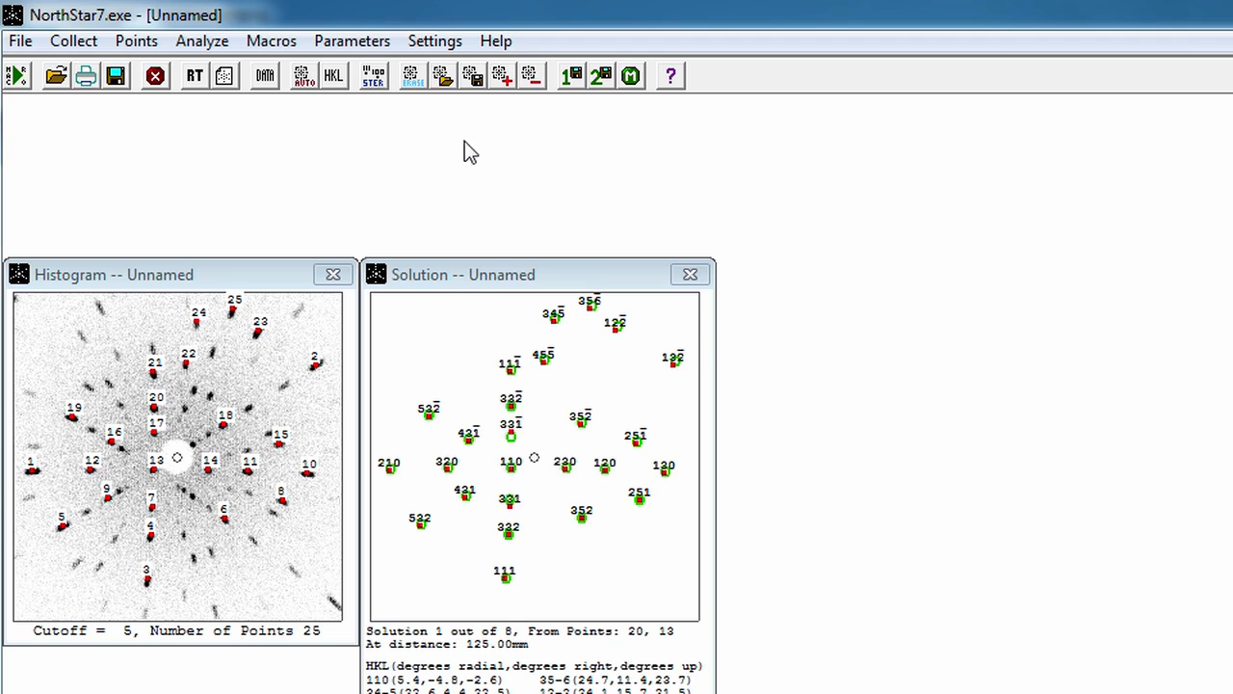
click(373, 79)
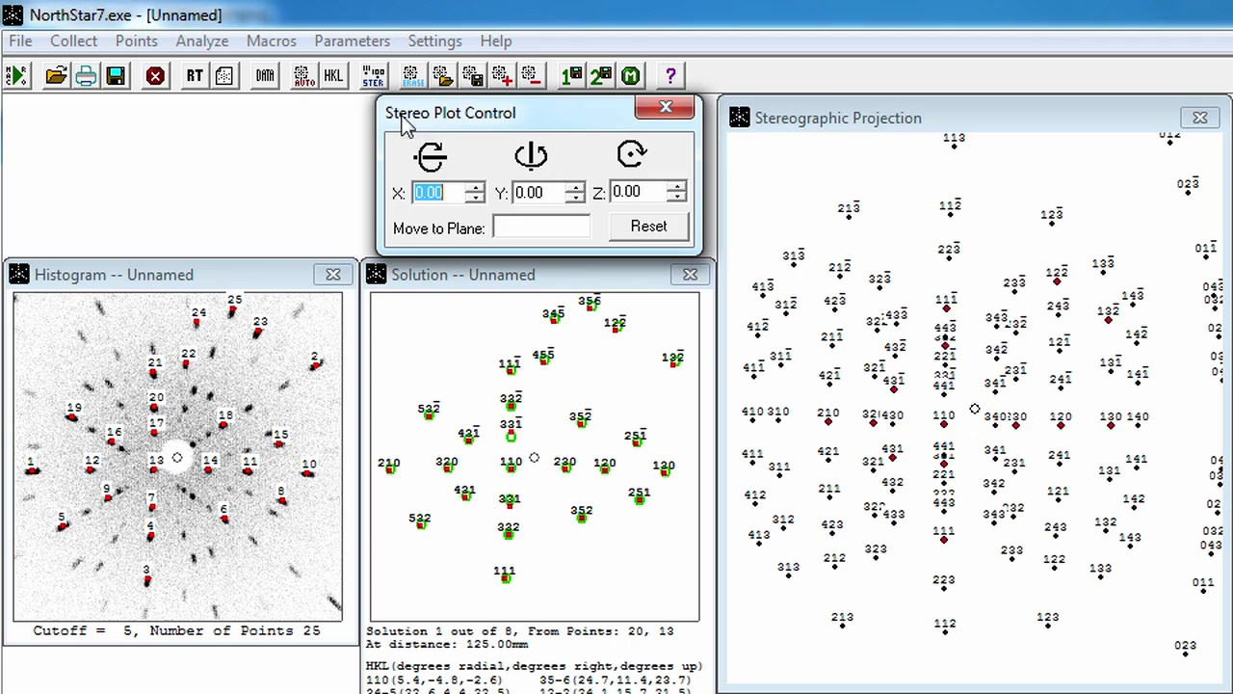
Step: Step through the indexing solutions to the last one, go back to the first, and select solution 2
click(568, 284)
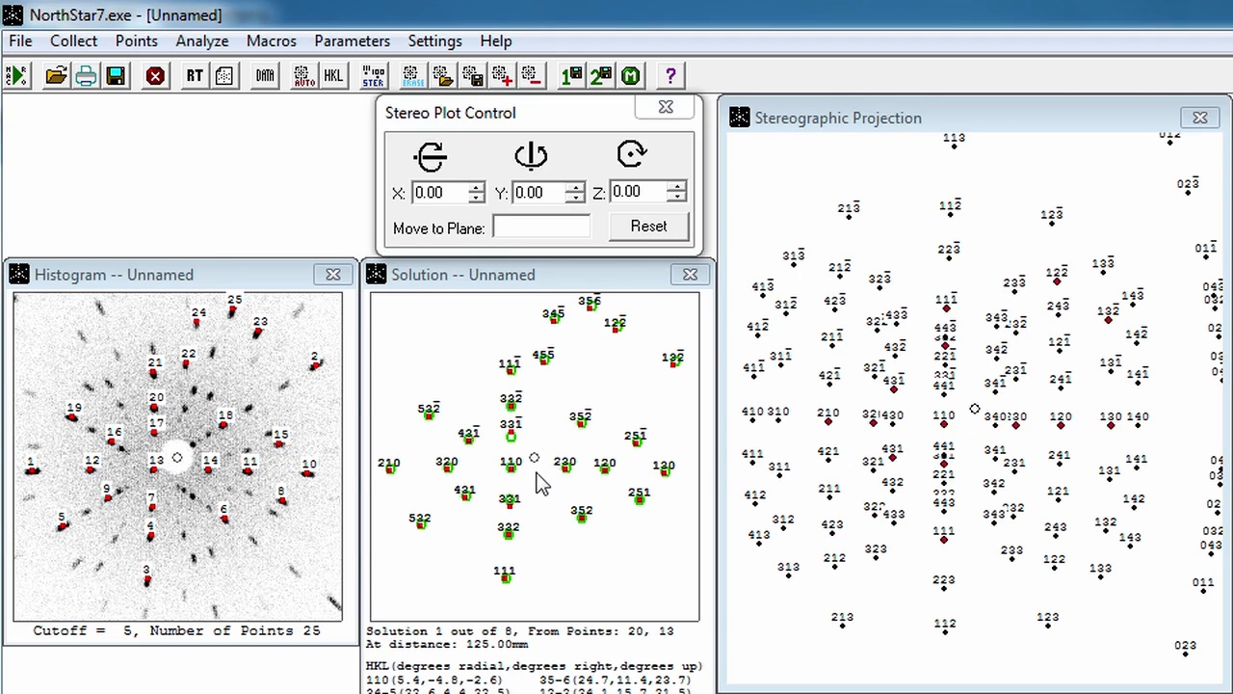
key(Page_Down)
key(Page_Down)
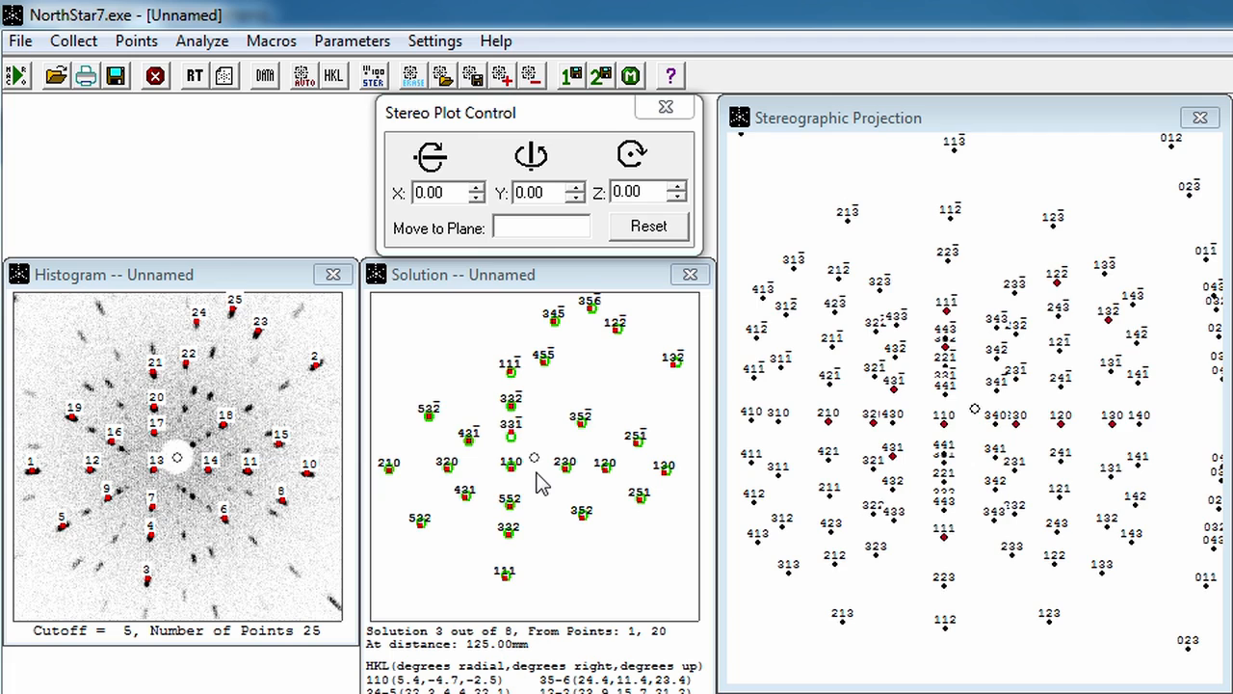
key(Page_Down)
key(Page_Down)
key(Page_Down)
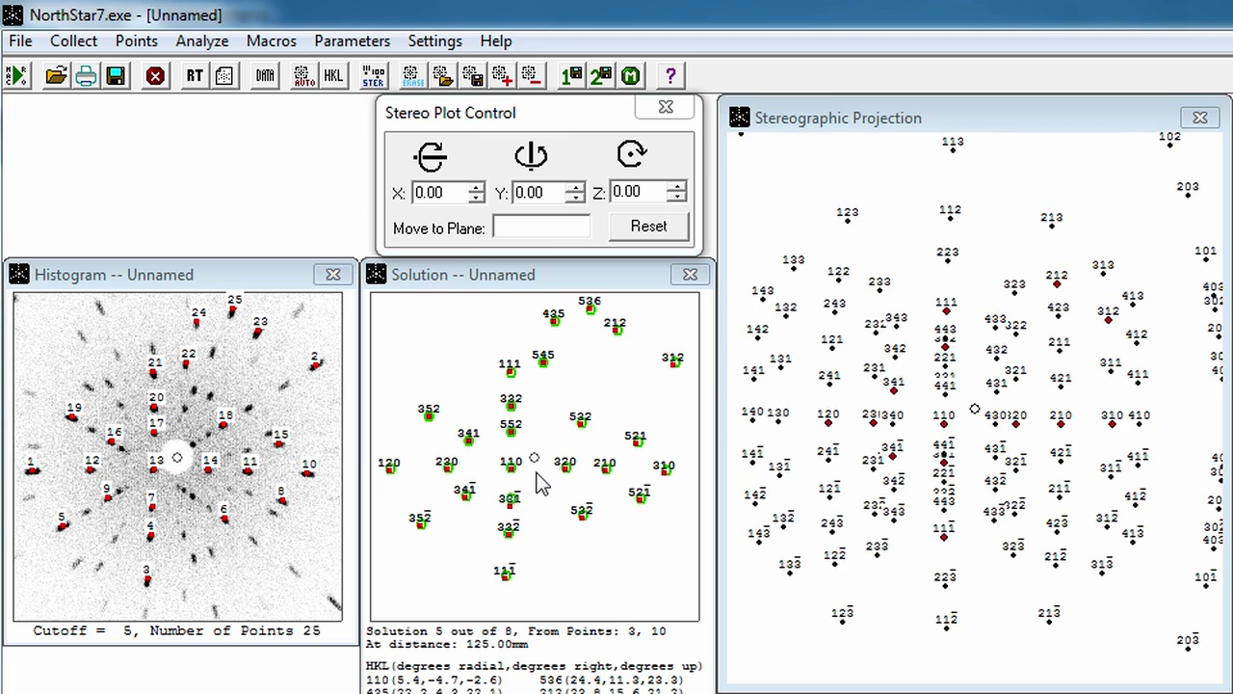
key(Page_Down)
key(Page_Down)
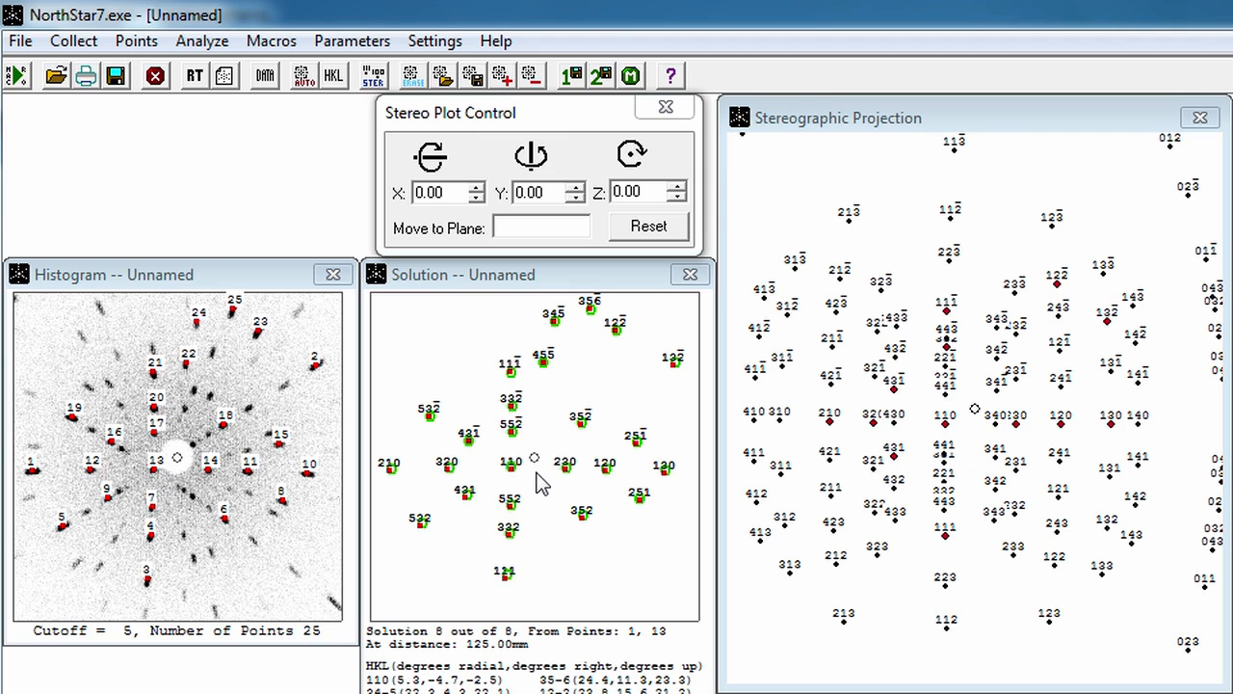
scroll(537, 473, up, 6)
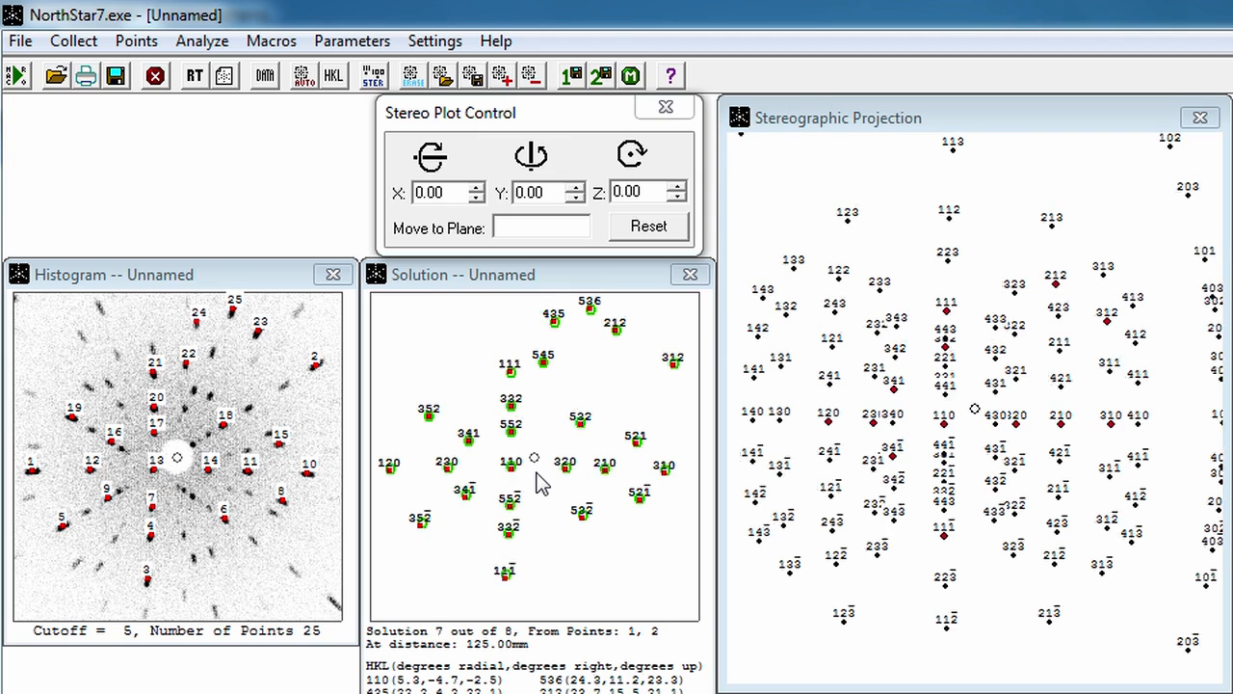
scroll(539, 482, up, 1)
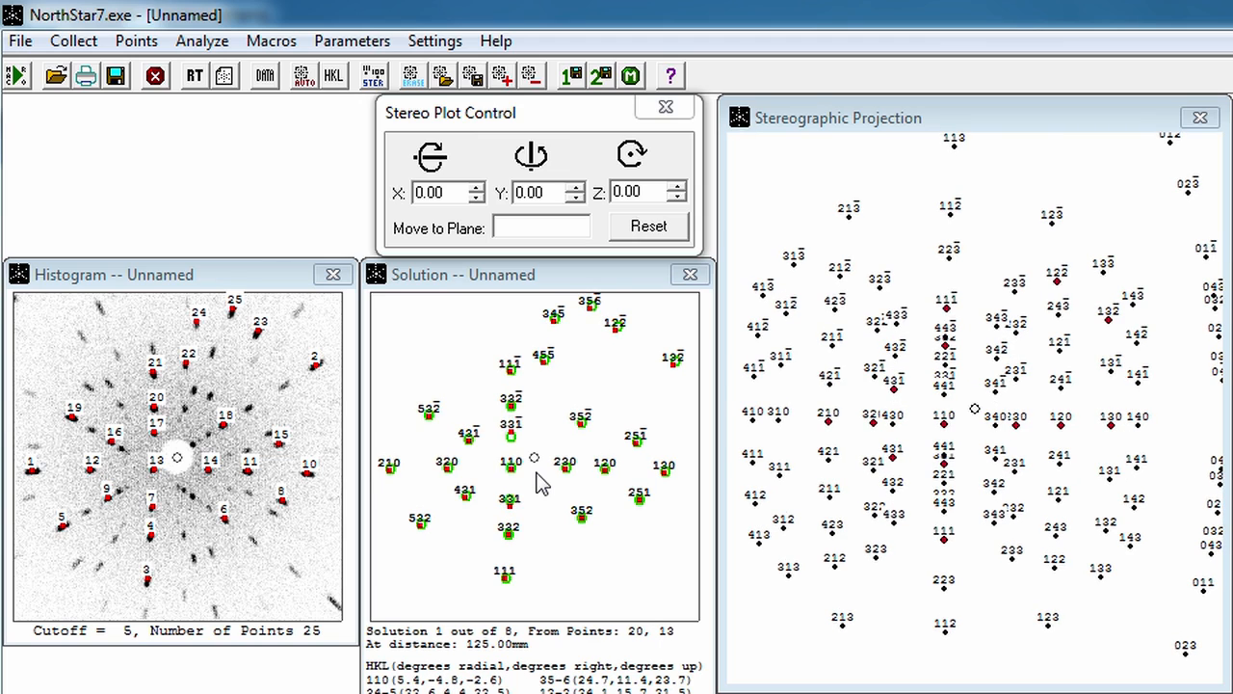
scroll(540, 482, down, 1)
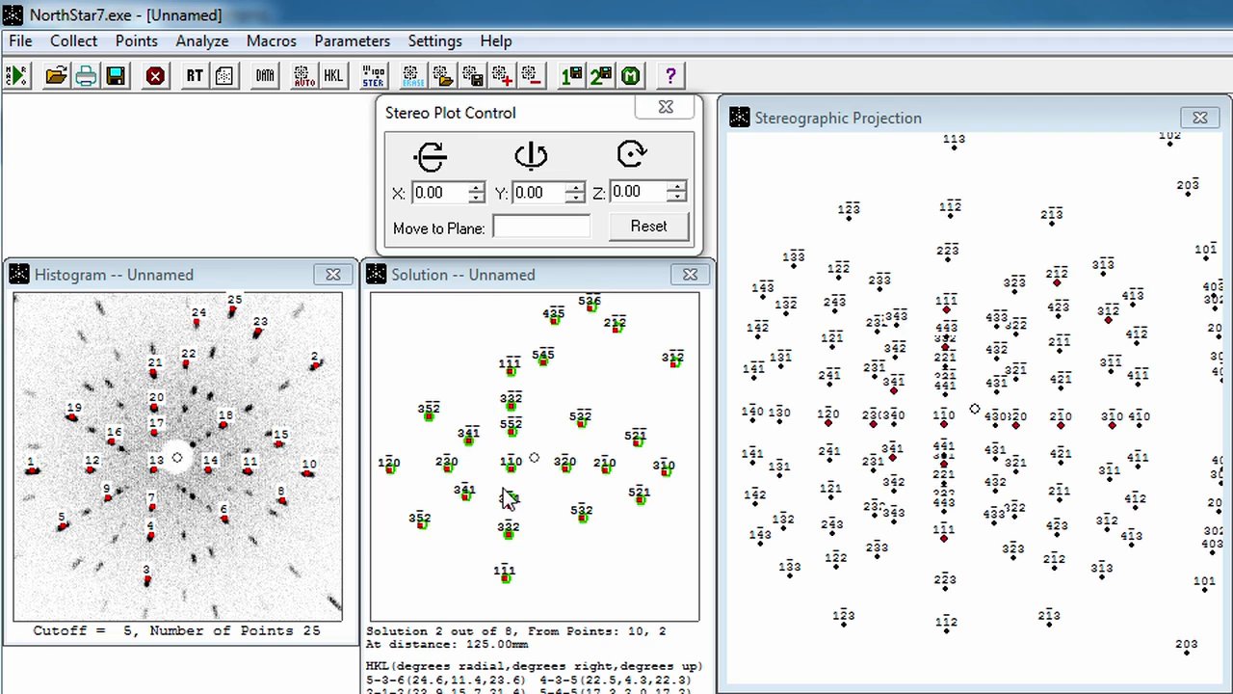
Step: Centre the stereographic projection on the 1-10 plane
click(520, 227)
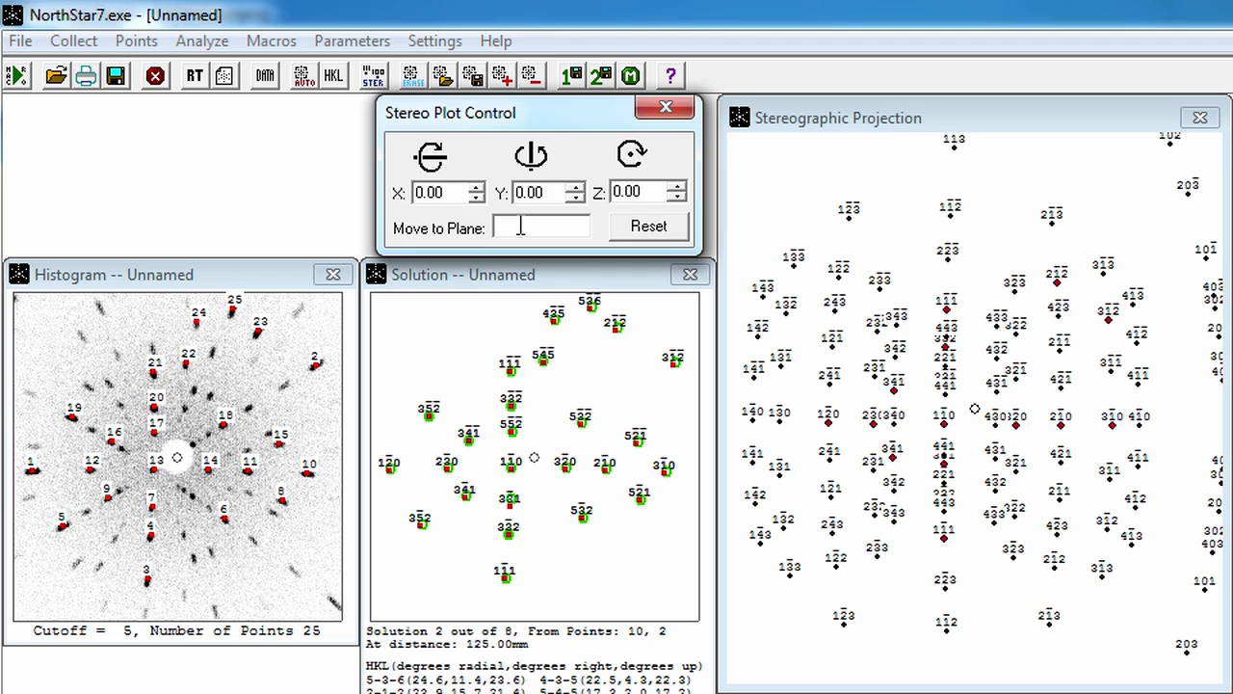
click(513, 476)
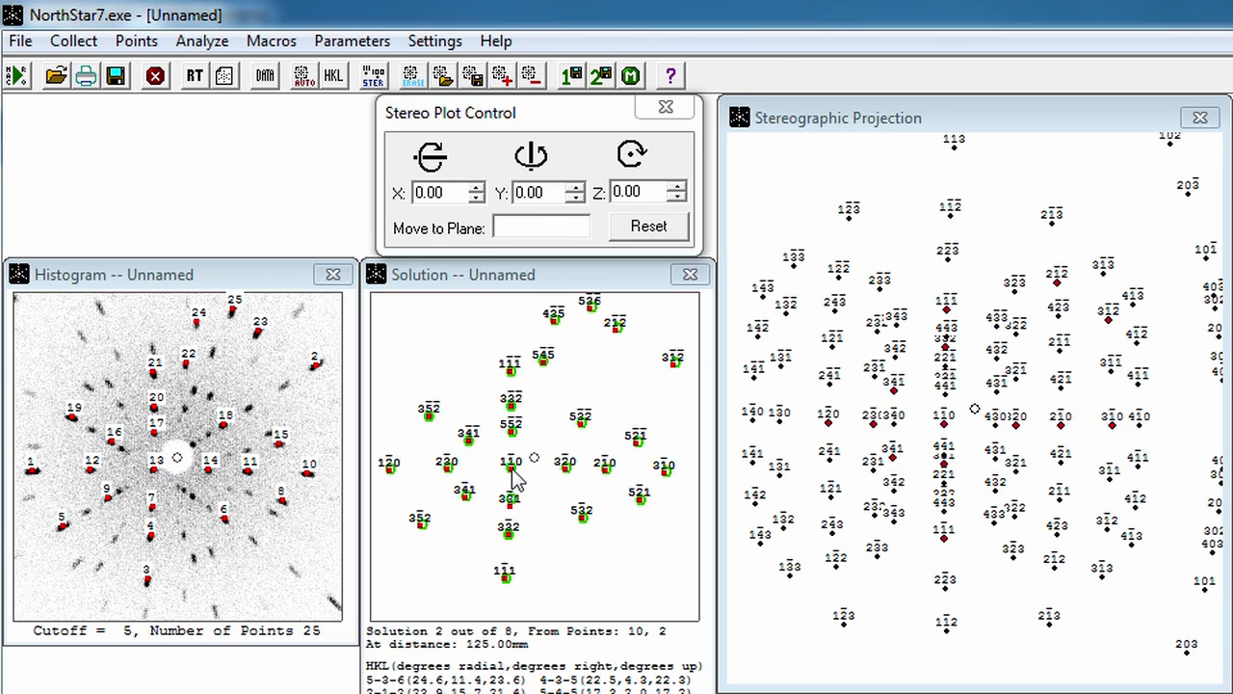
double_click(943, 432)
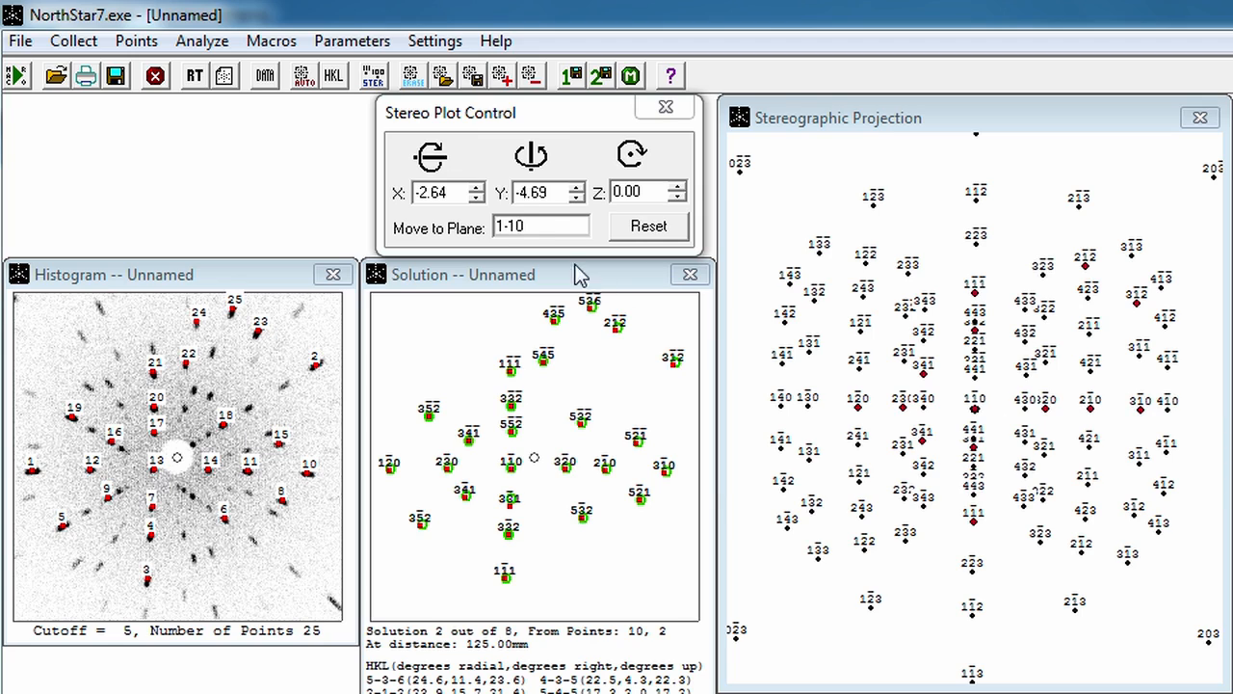
Step: Move the stereographic projection to the 100 plane
drag(549, 234, 485, 228)
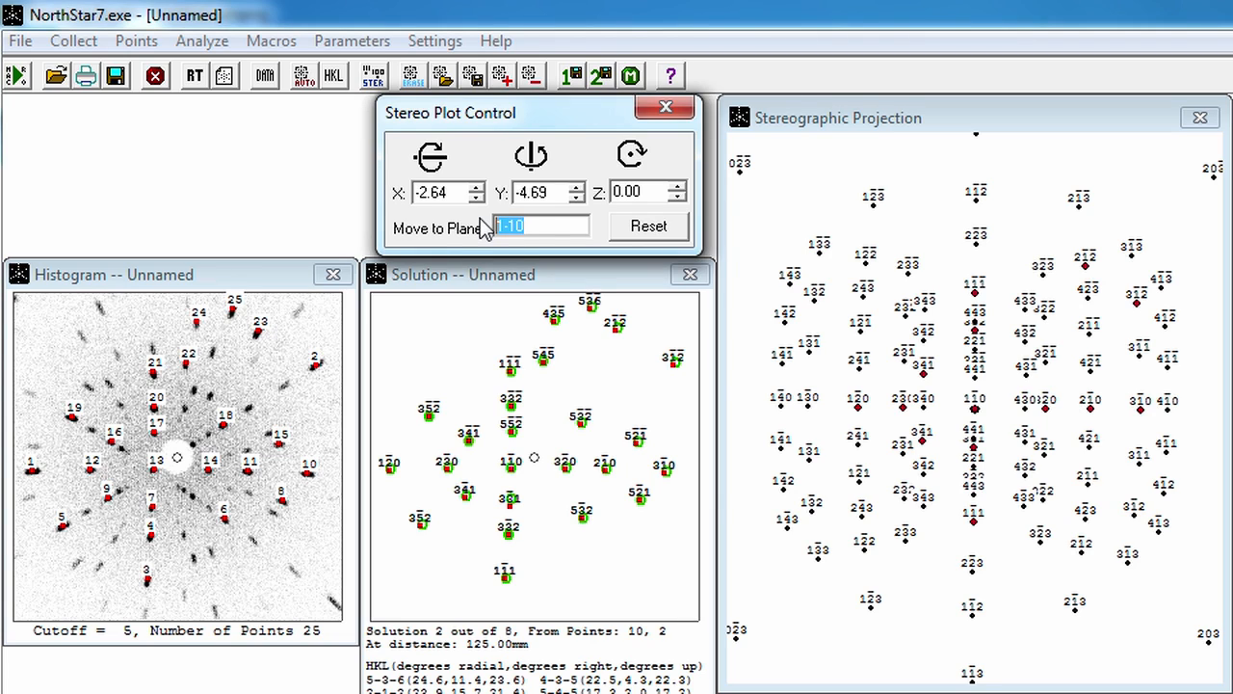
text(100)
key(Return)
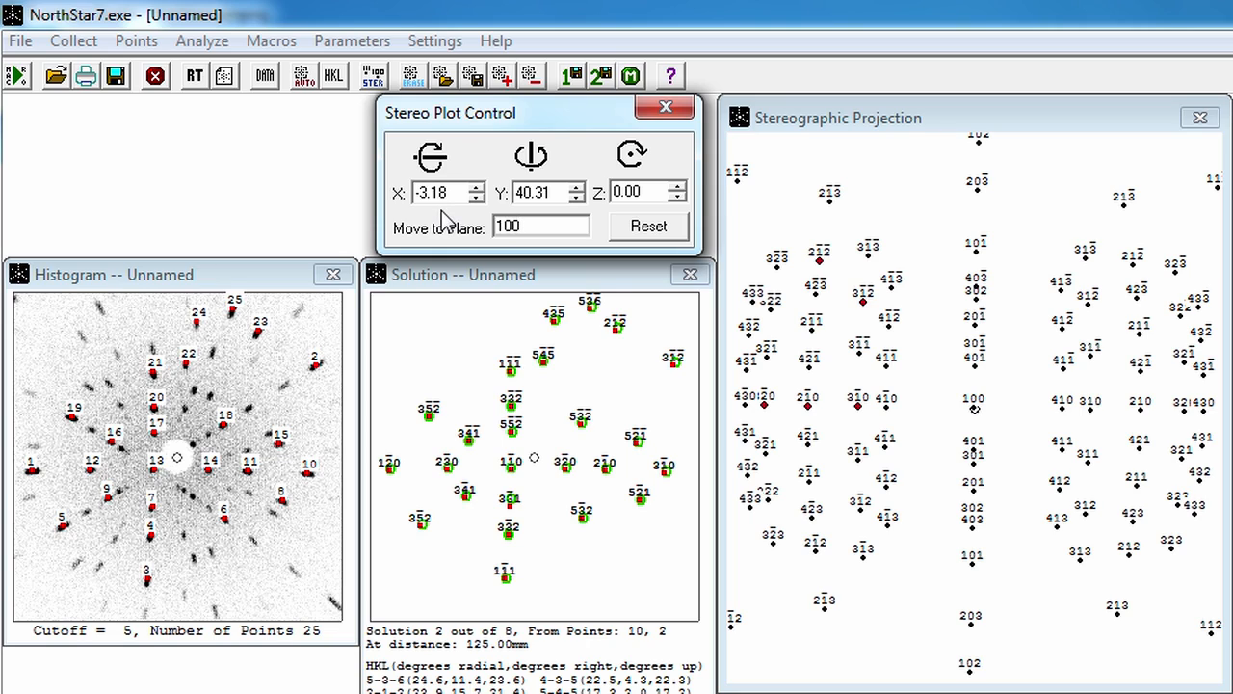
click(308, 178)
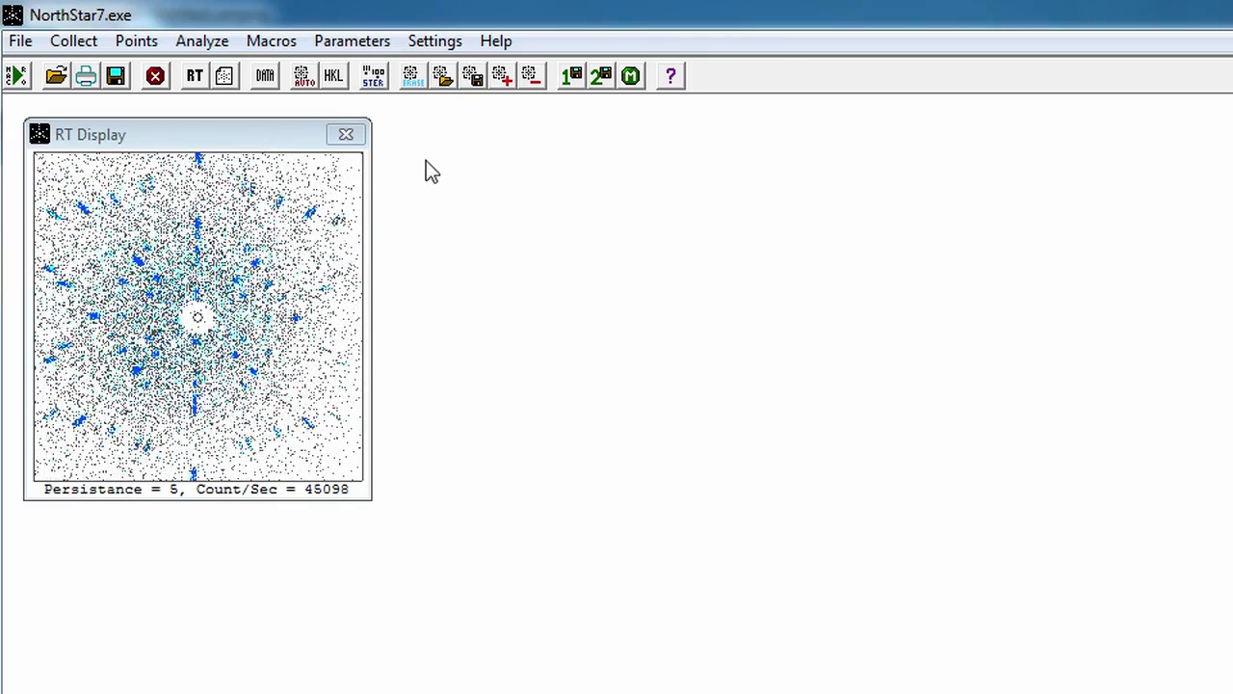
Step: Collect a new histogram from the real-time pattern and find the HKL values of its automatically marked spots
click(345, 135)
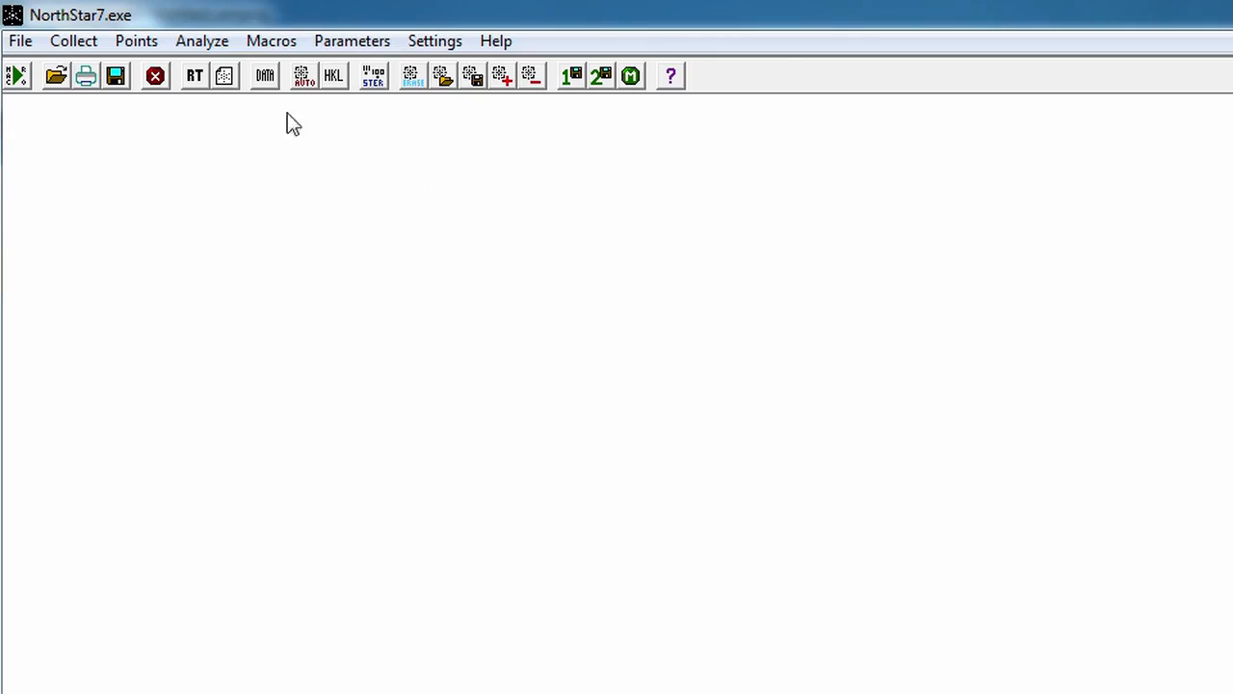
click(227, 86)
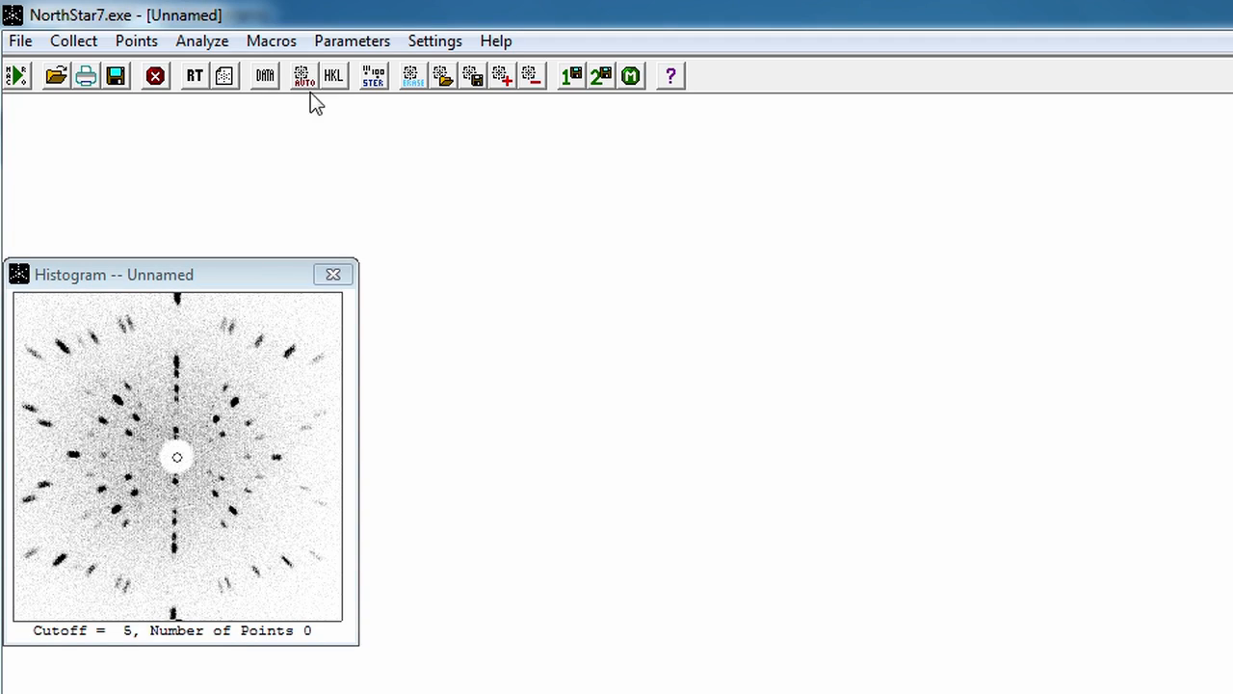
click(303, 83)
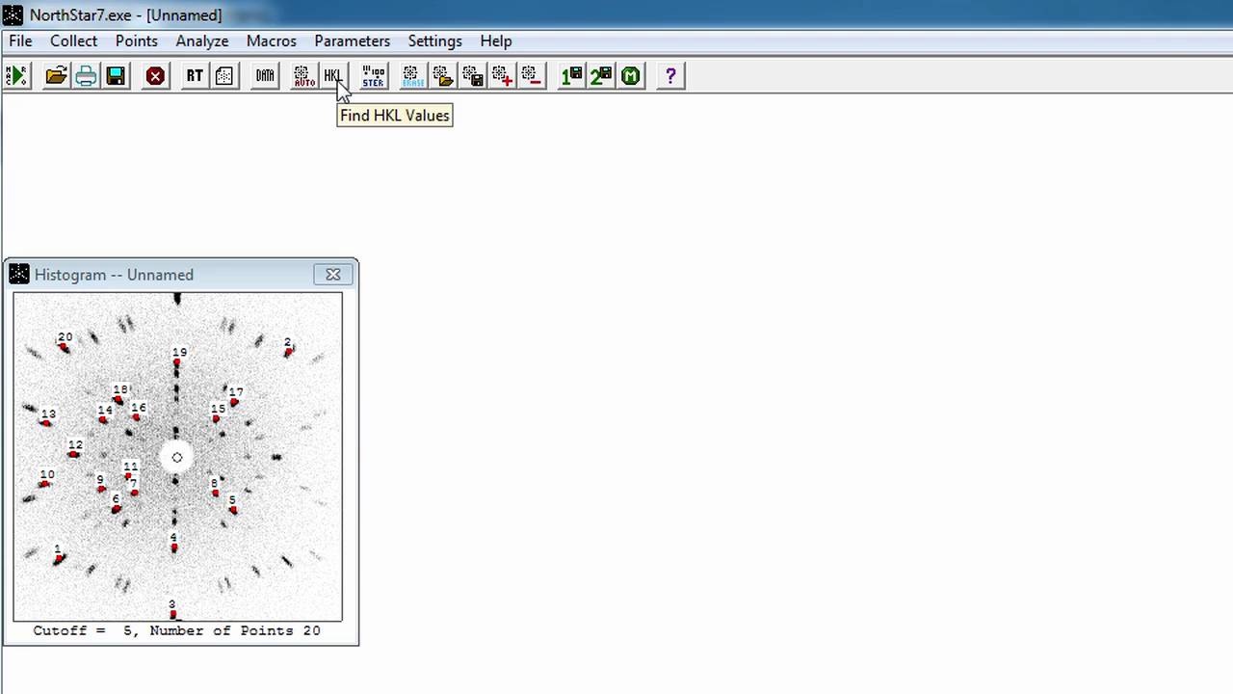
click(332, 77)
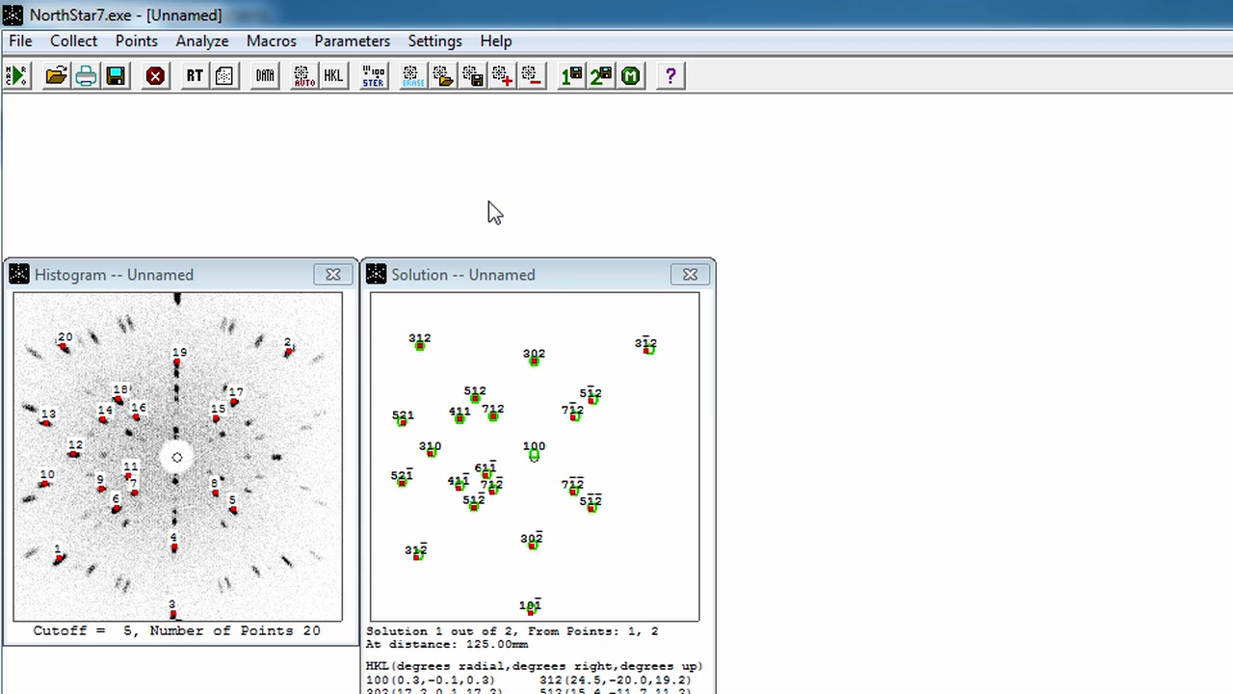
Step: Add a point on the unmarked diffraction spot opposite point 12 in the histogram
click(503, 76)
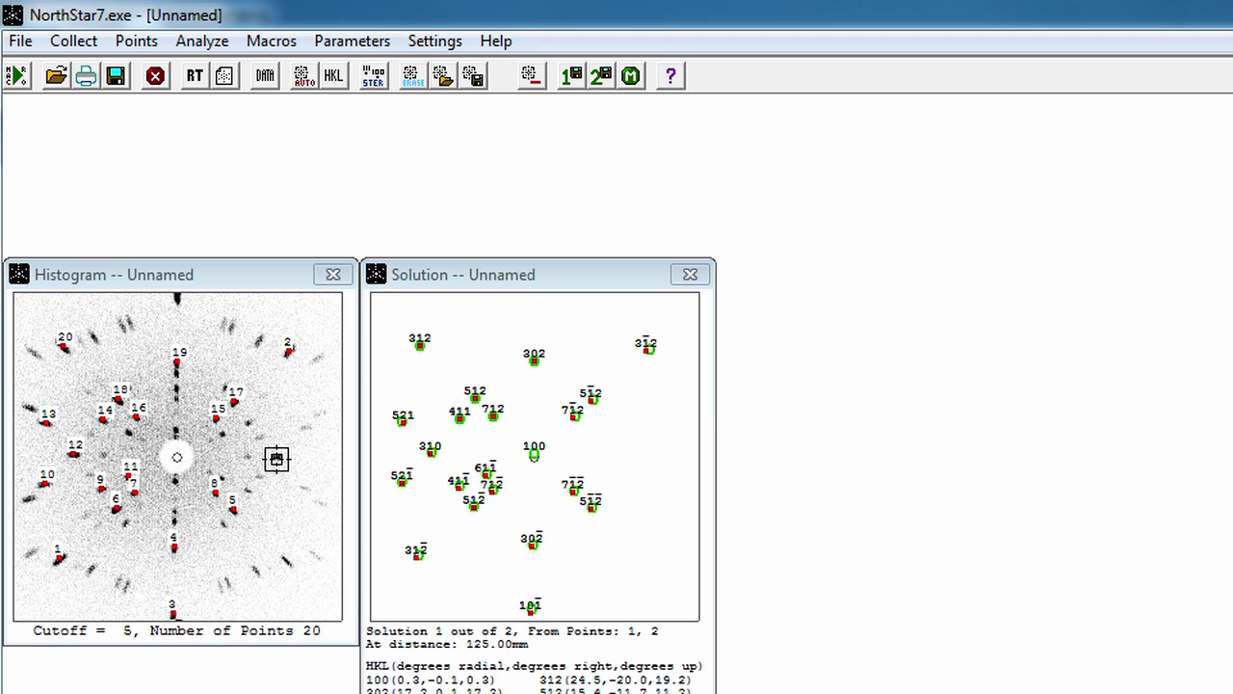
click(277, 458)
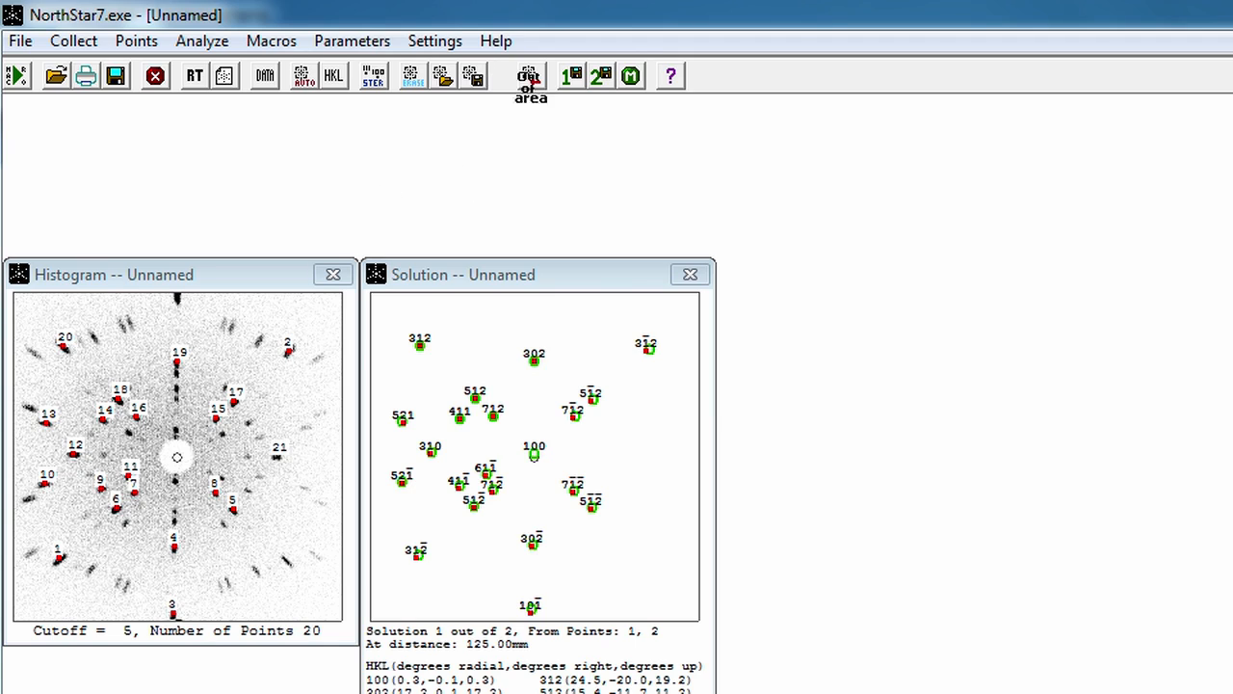
Step: Remove point 11 from the histogram and find the HKL values again for the remaining marked spots
right_click(503, 122)
click(536, 72)
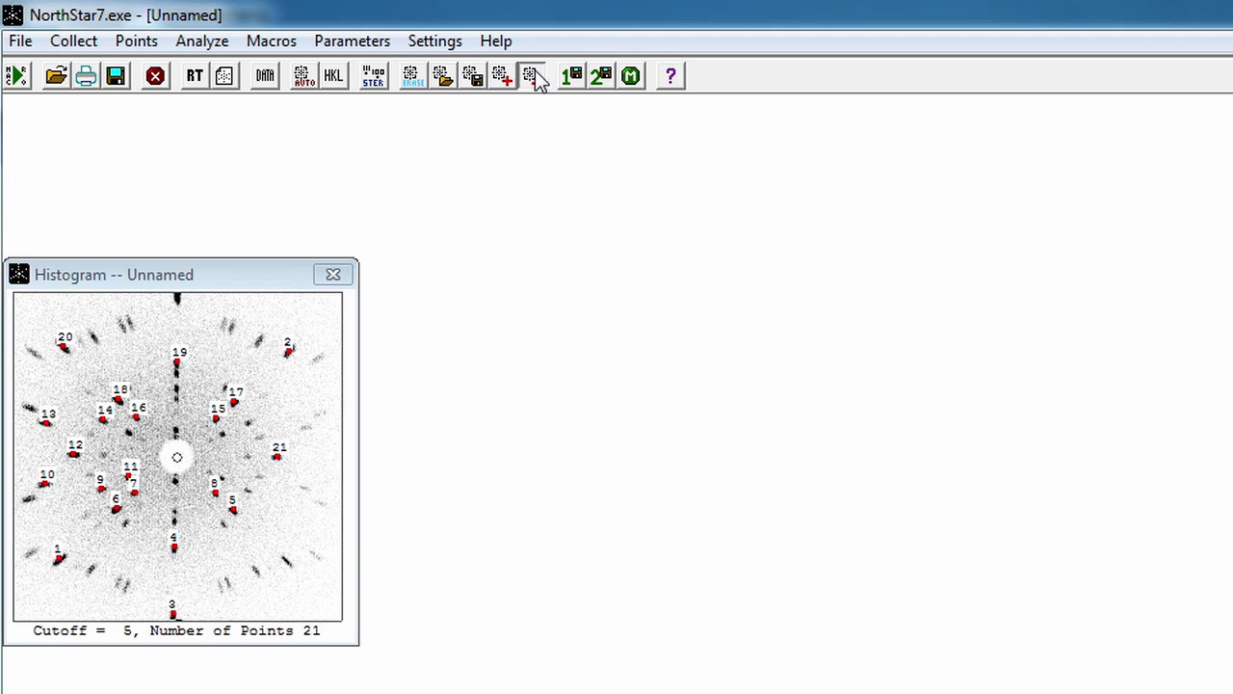
click(126, 474)
right_click(455, 391)
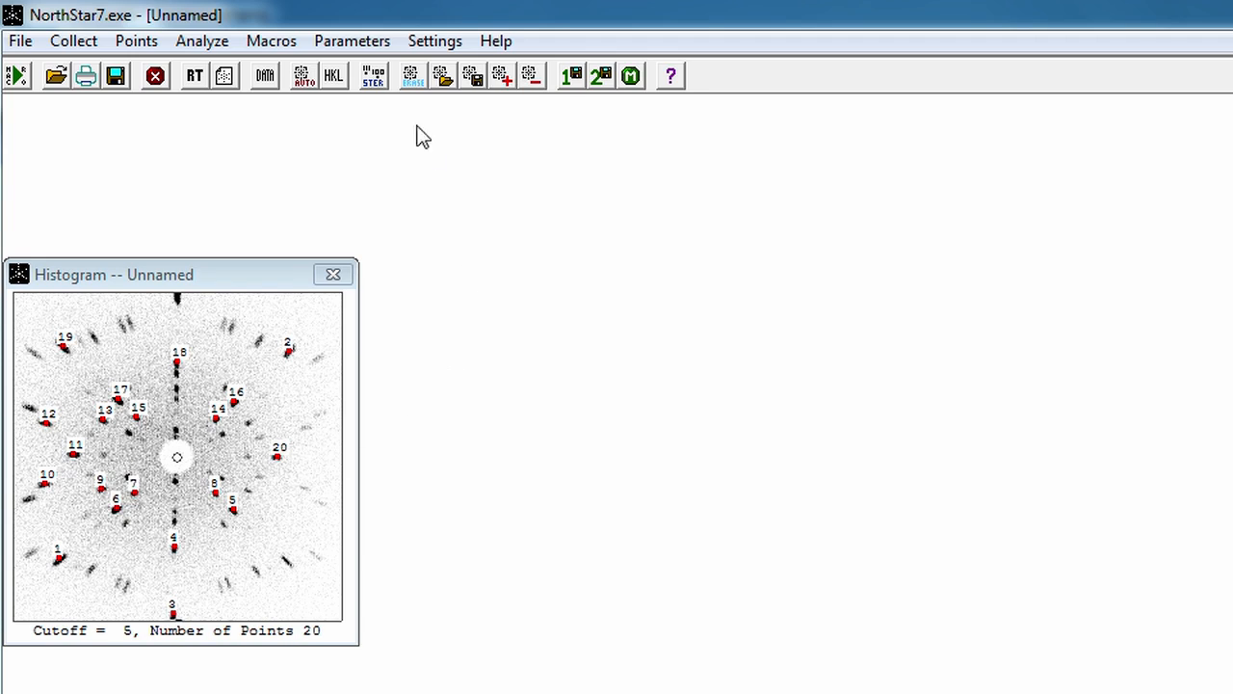
click(335, 76)
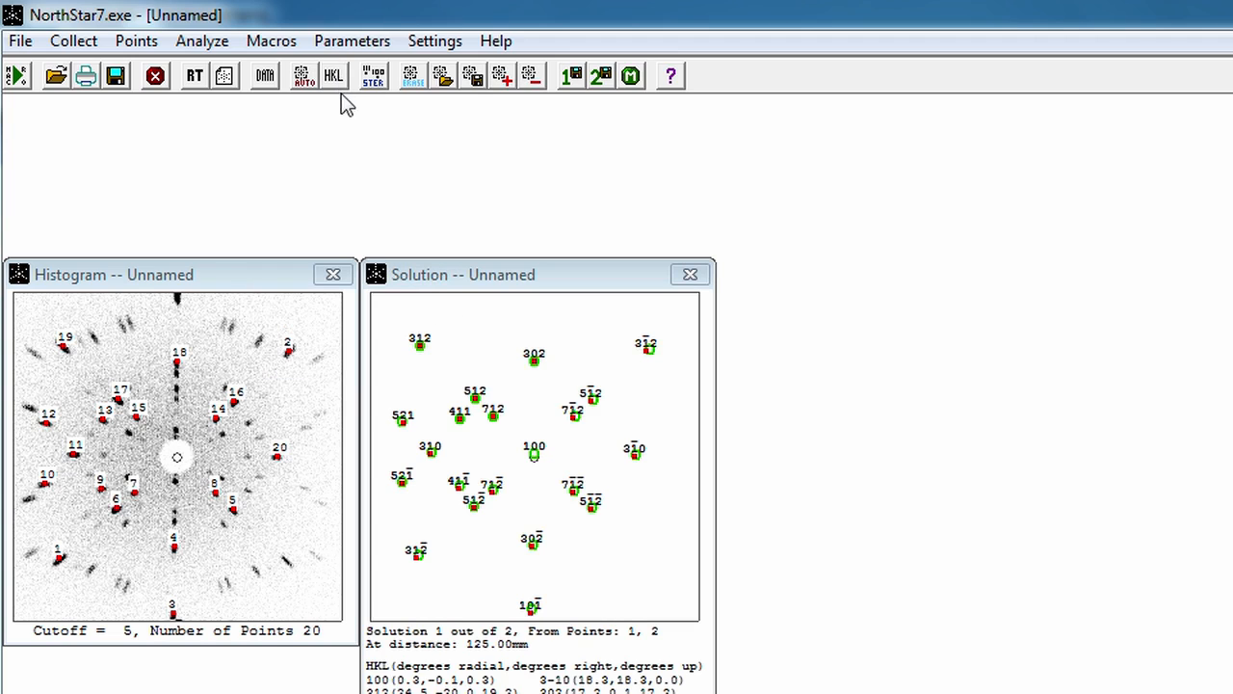
Step: Plot the stereographic projection of the new solution and centre it on the 100 plane
click(384, 79)
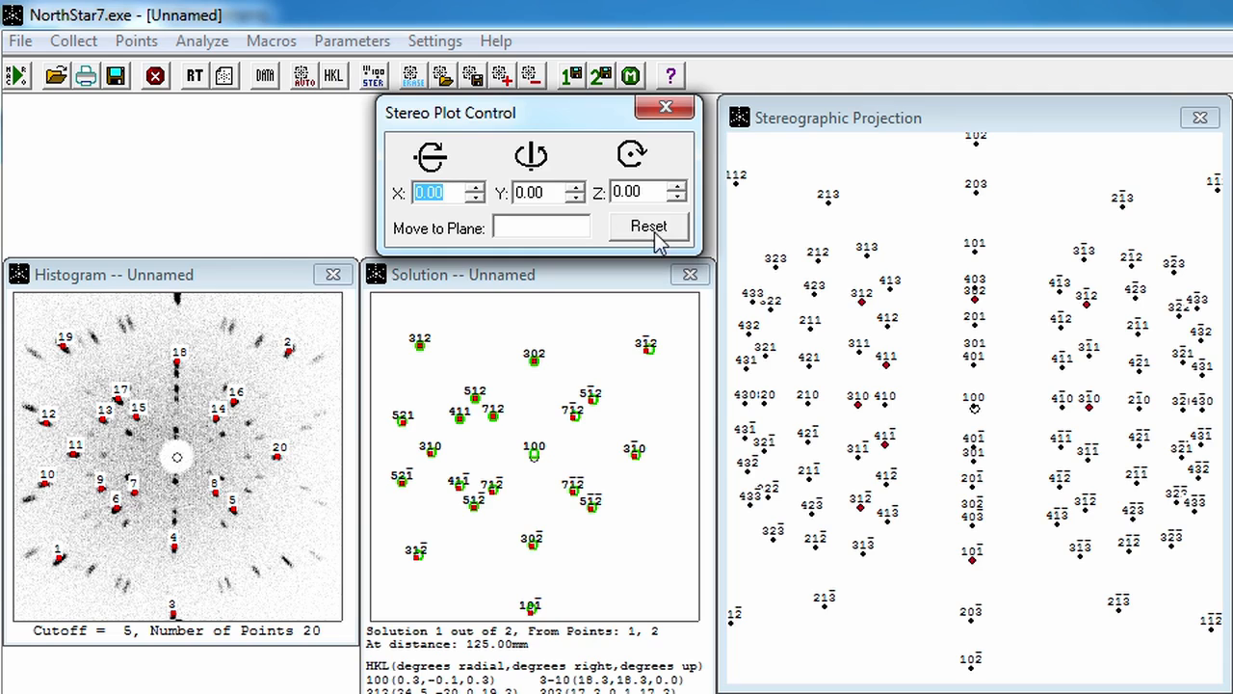
click(973, 407)
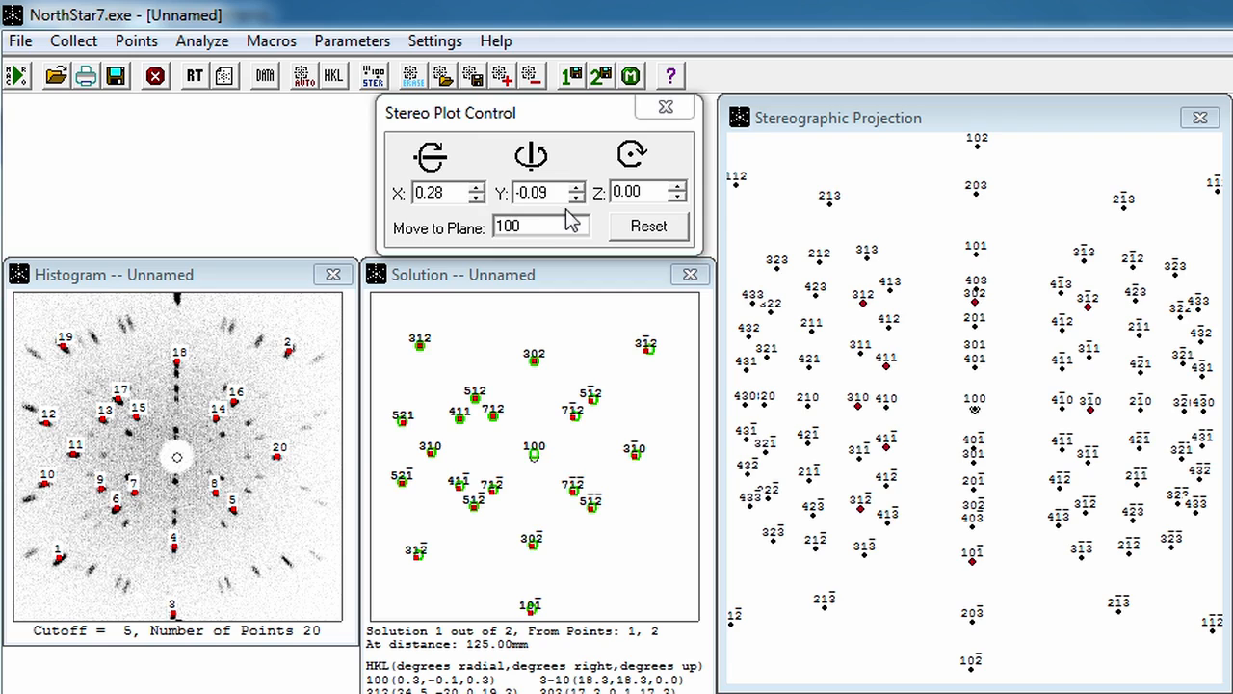
Step: Move the stereographic projection to the 001 plane to read the required rotations, and reset the plot
drag(534, 227, 482, 226)
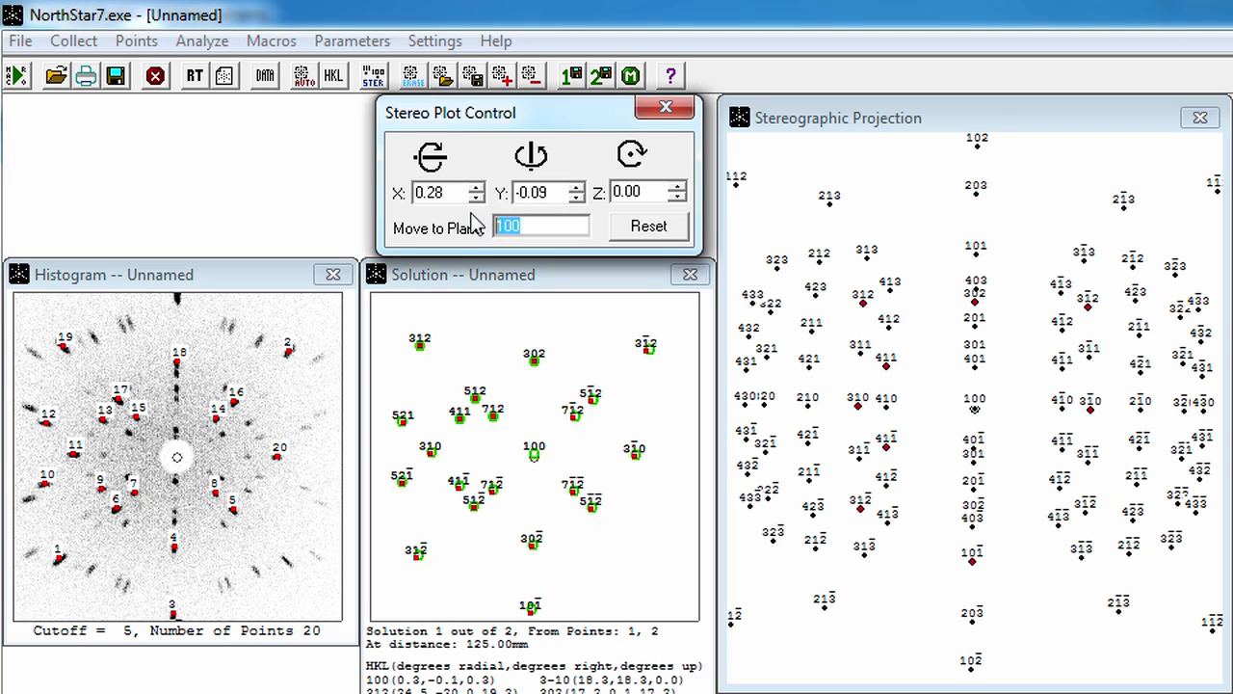
text(001)
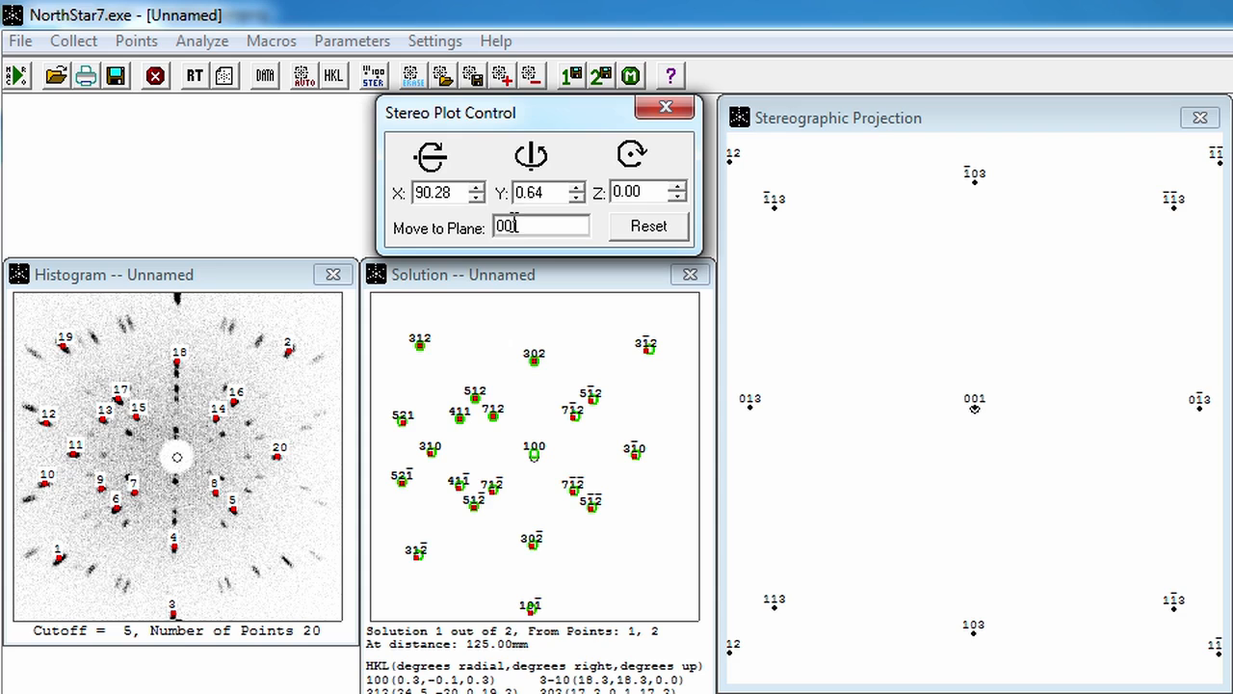
click(647, 227)
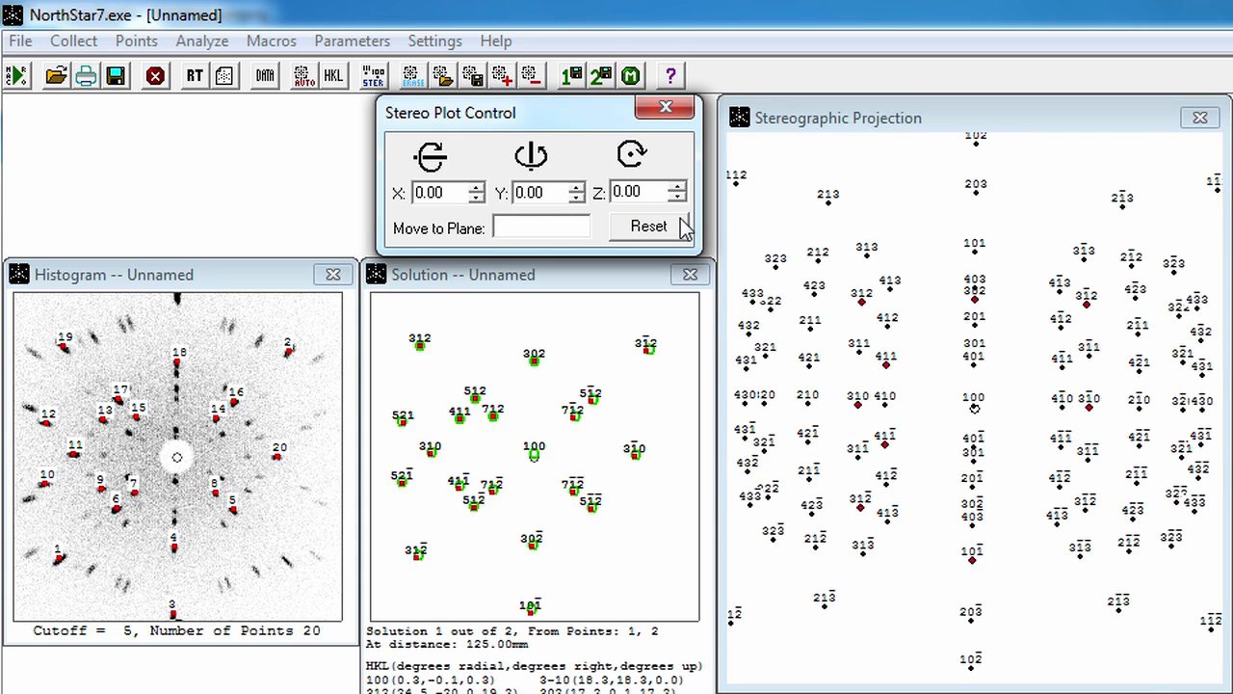
Step: Save the histogram as CaWO4.hs2 in the Histograms and Indexing files folder
click(107, 274)
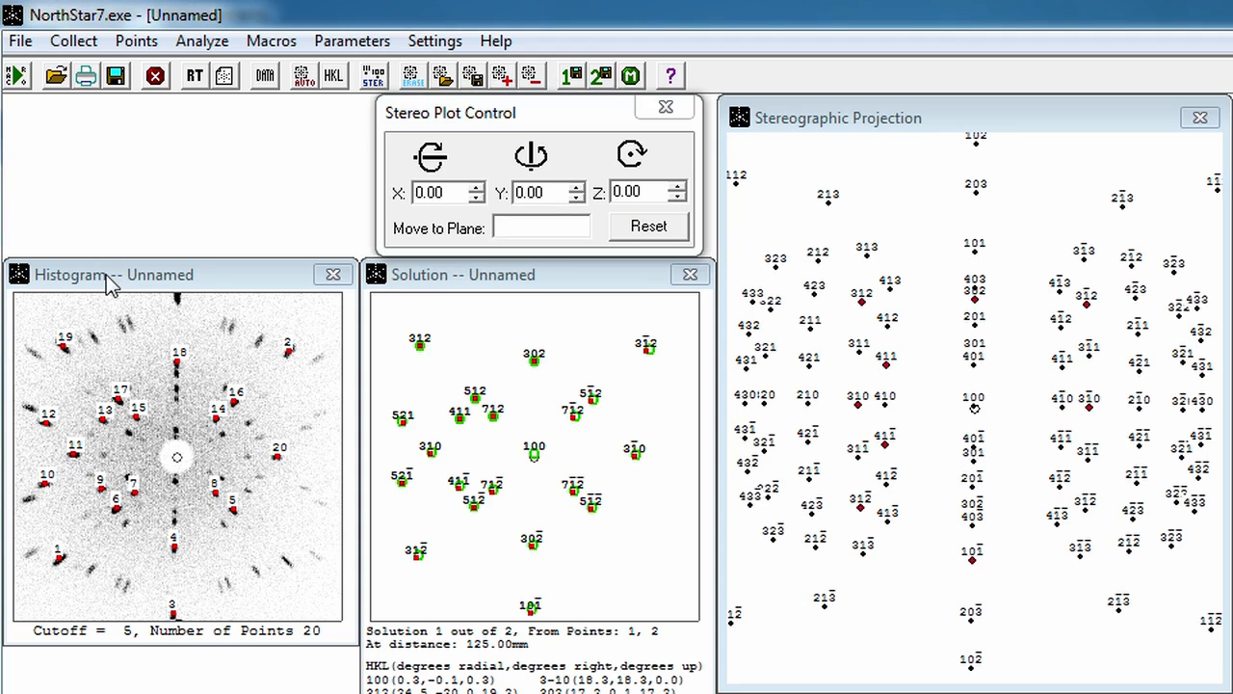
click(21, 48)
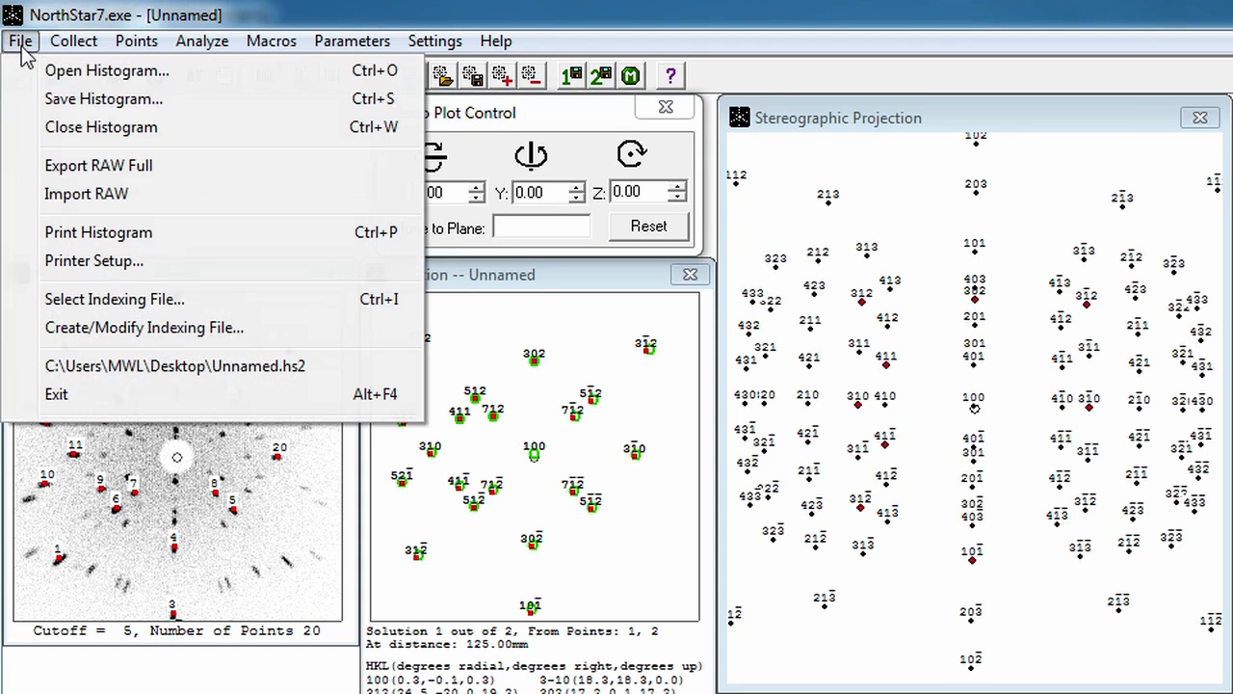
click(66, 100)
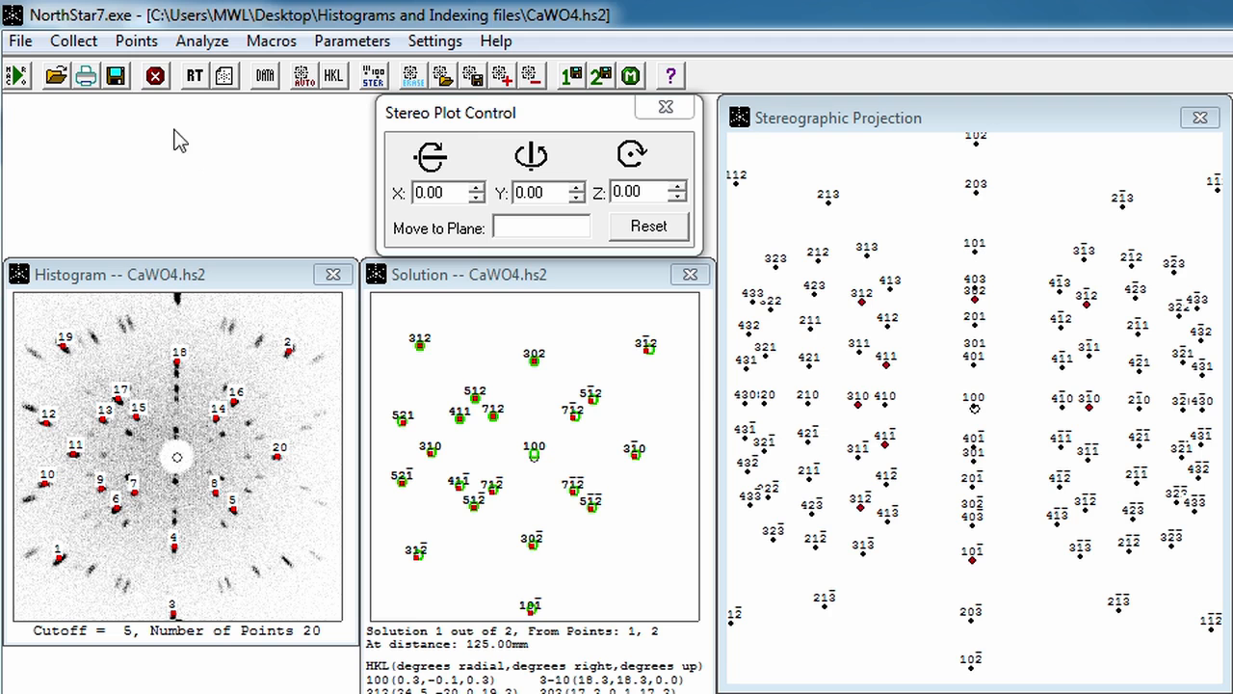
Step: Open the saved histogram CaWO4.hs2 from the Histograms and Indexing files folder
click(19, 42)
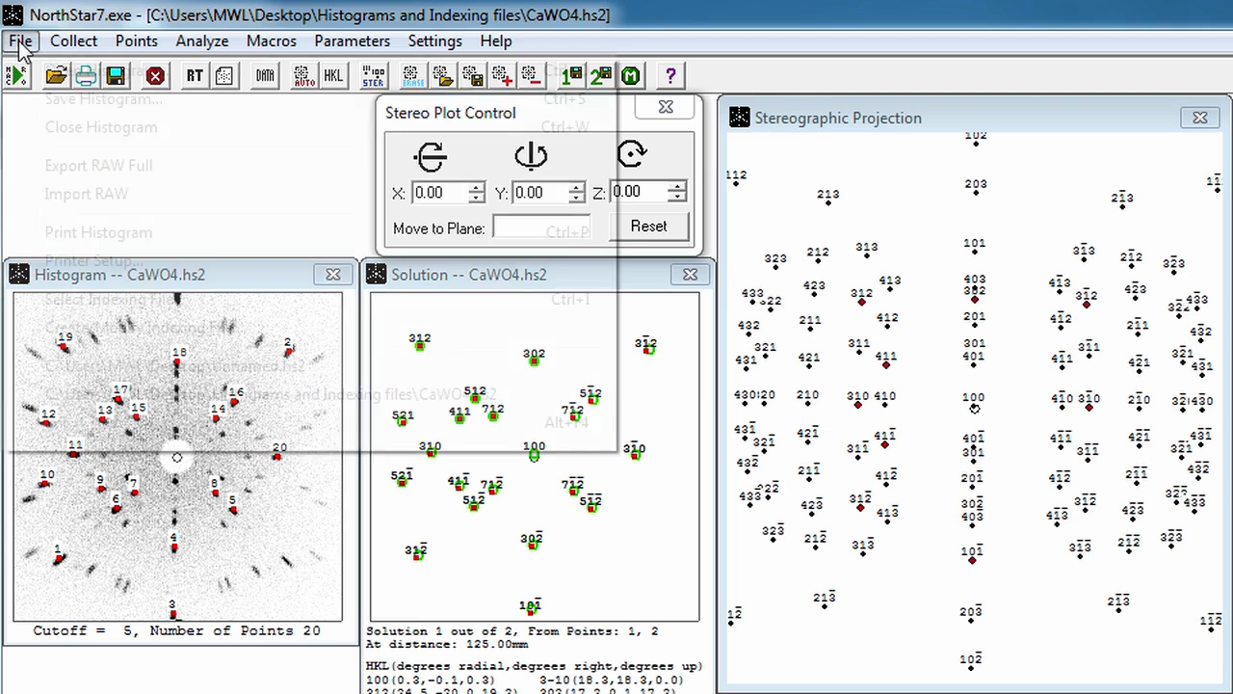
click(62, 72)
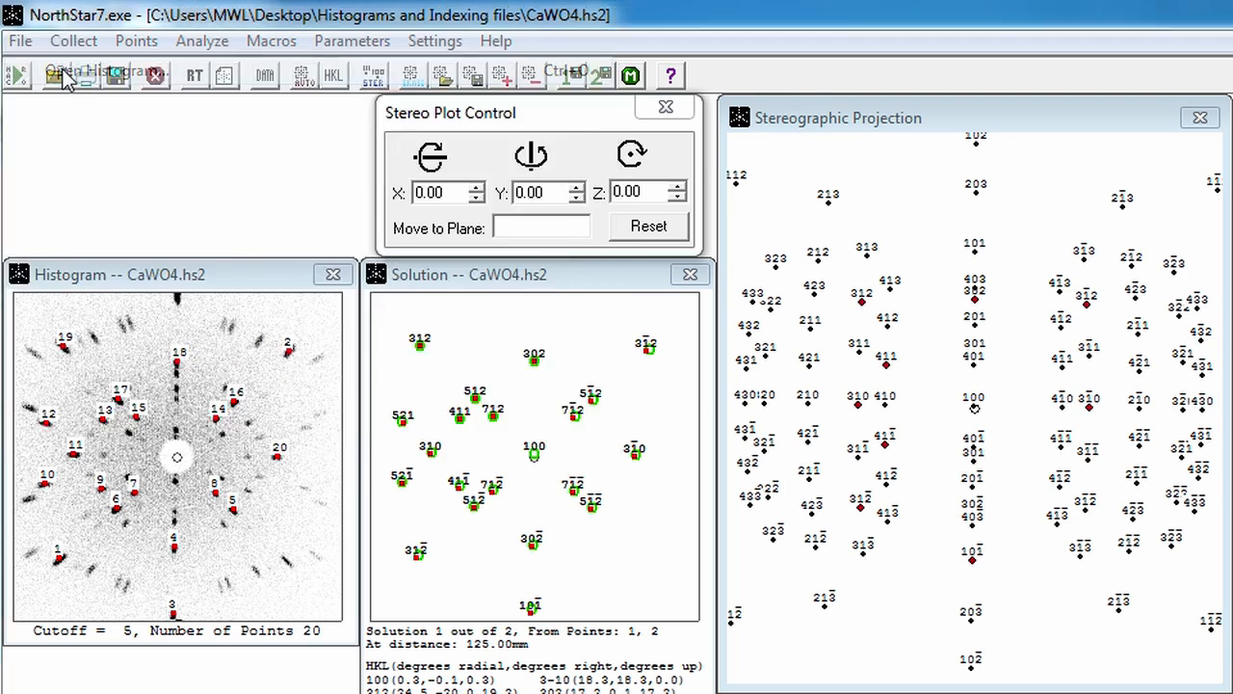
double_click(299, 183)
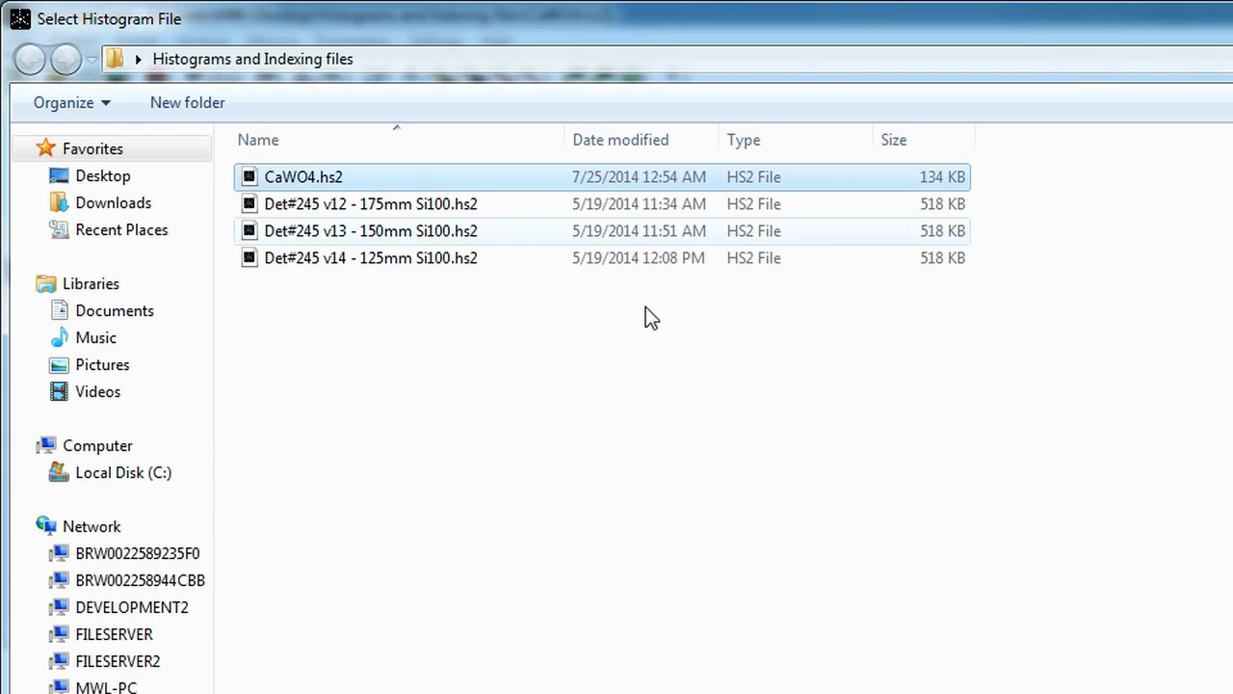